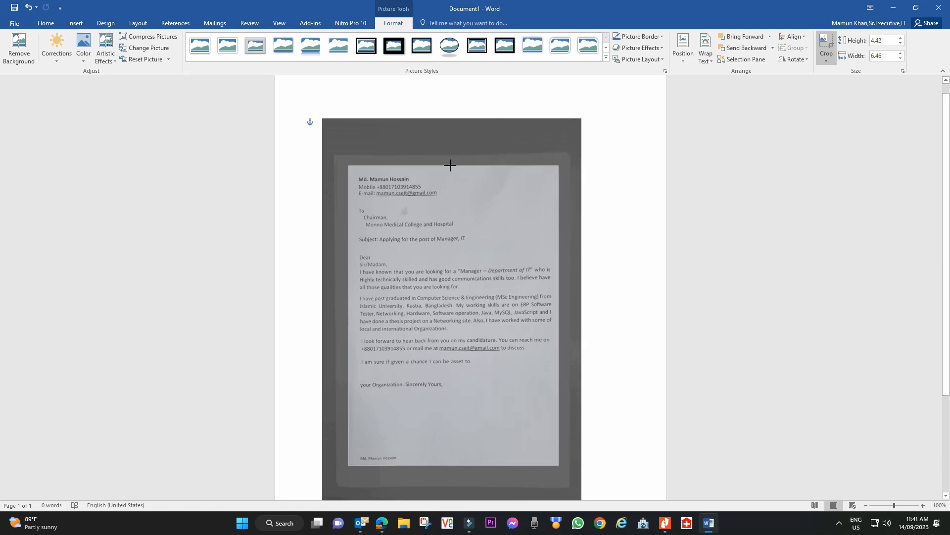
Apply the crop and enlarge the letter picture to nearly fill the page, at about 7.52" height and 10.72" width
click(825, 44)
drag(561, 164, 630, 67)
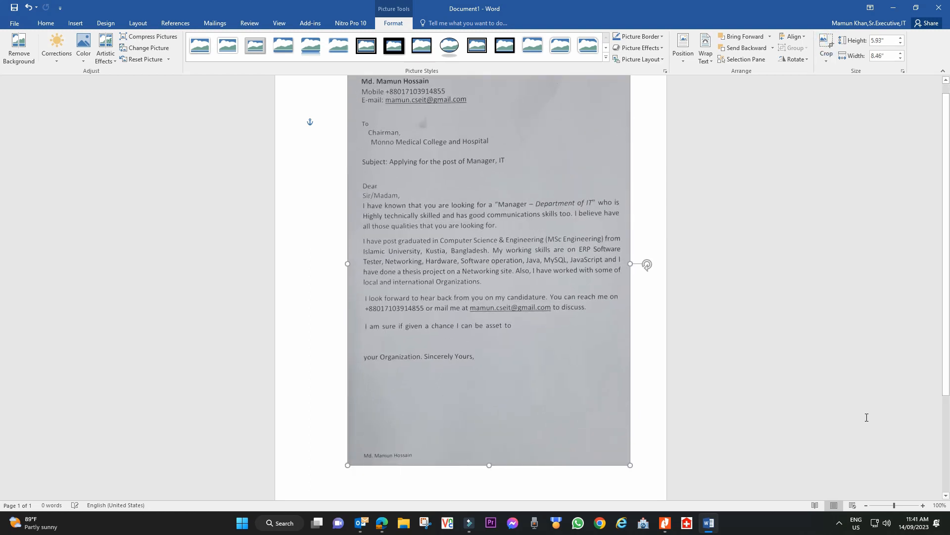
drag(894, 505, 887, 505)
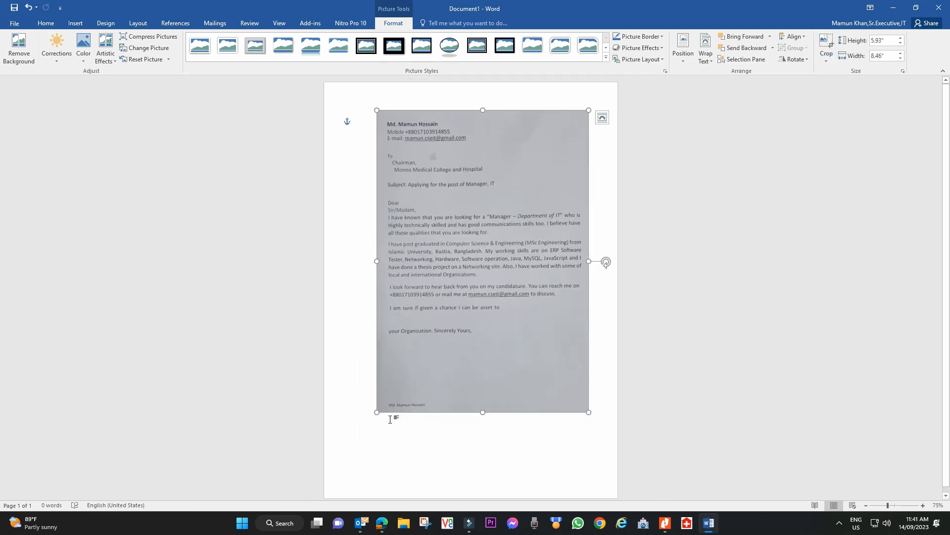
drag(378, 419, 332, 481)
drag(595, 475, 604, 486)
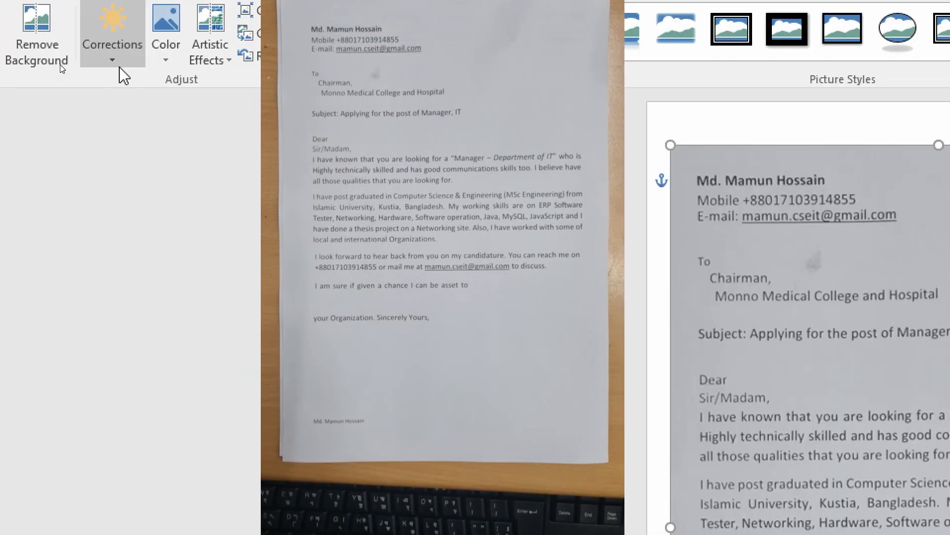
Set the picture corrections of the letter photo to sharpness 50%, brightness 40% and contrast 20%
click(60, 66)
click(101, 216)
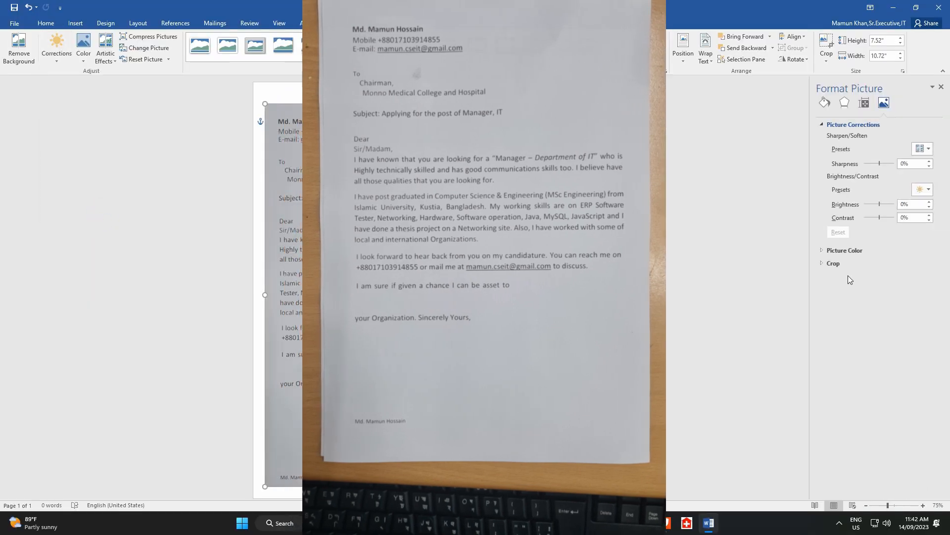
double_click(915, 165)
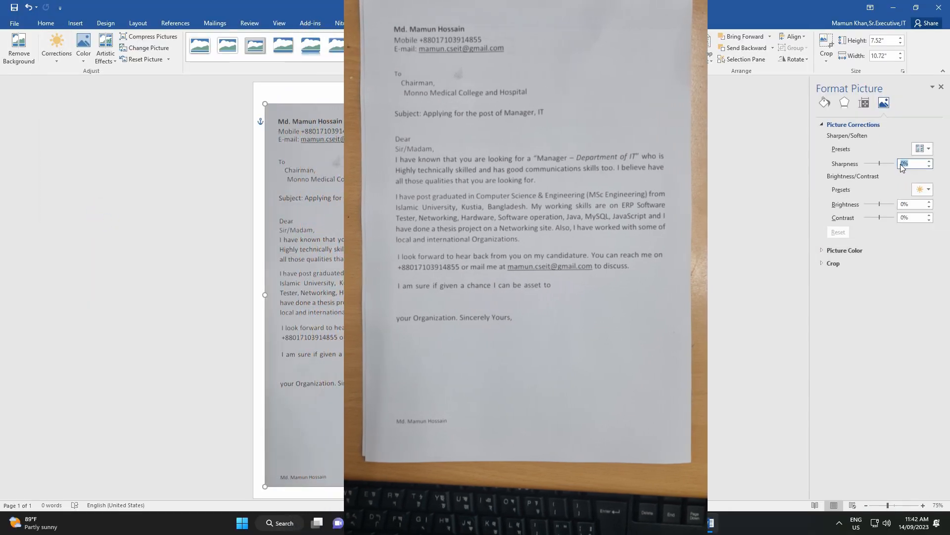
text(50)
key(Tab)
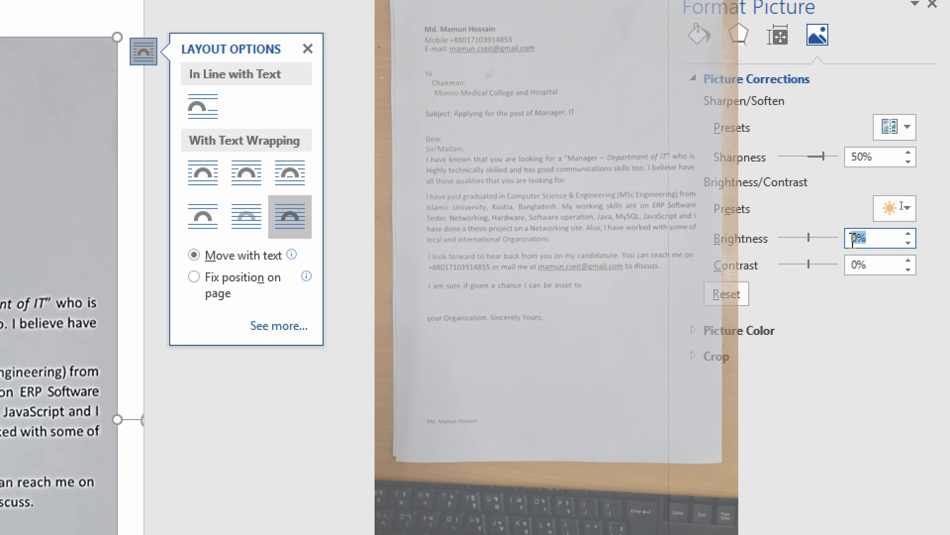
text(40)
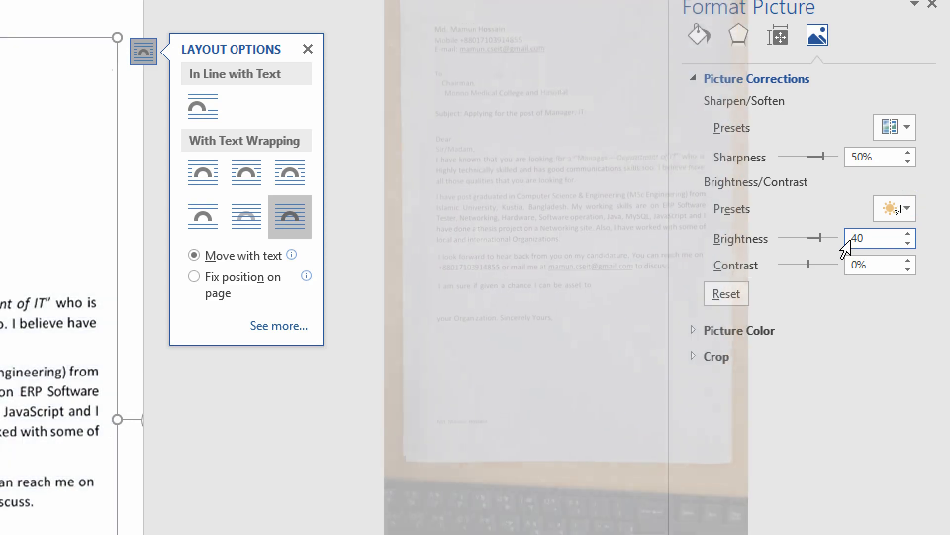
key(Tab)
text(20)
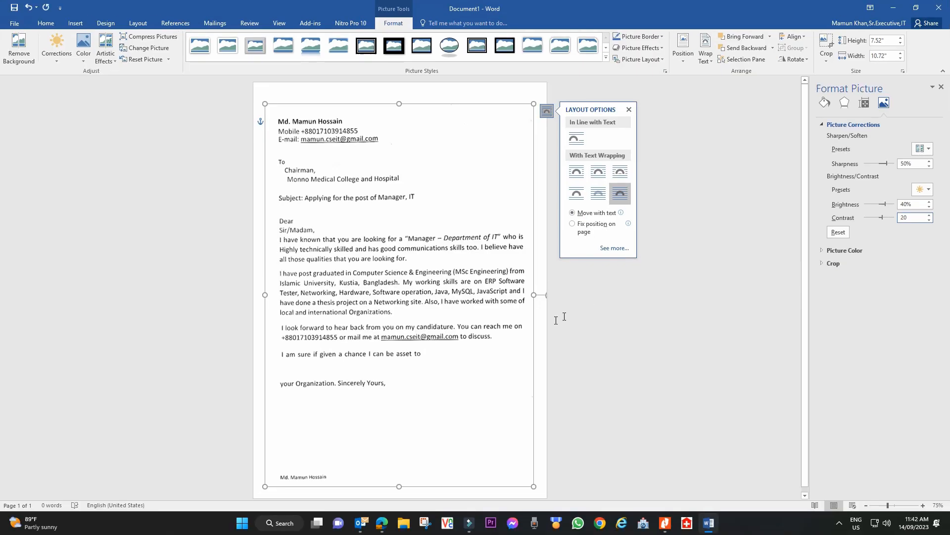
click(69, 526)
click(134, 332)
click(430, 326)
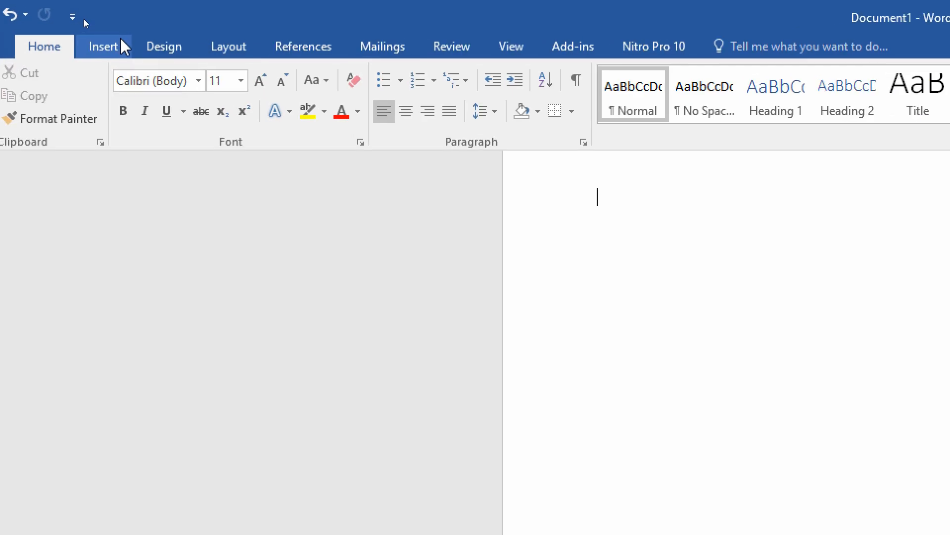
Insert the picture Cover Letter.jpg from the AAH Doc folder into the blank document
click(124, 47)
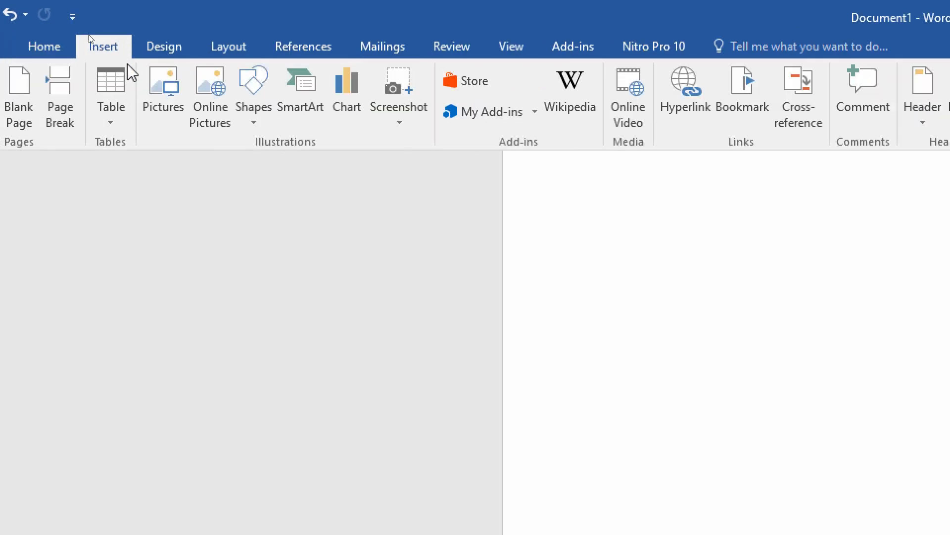
click(163, 94)
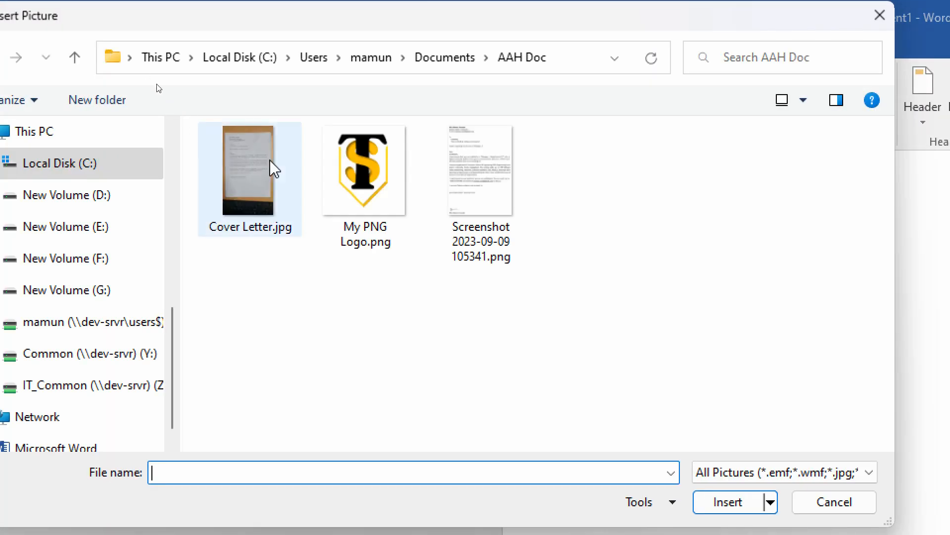
double_click(252, 184)
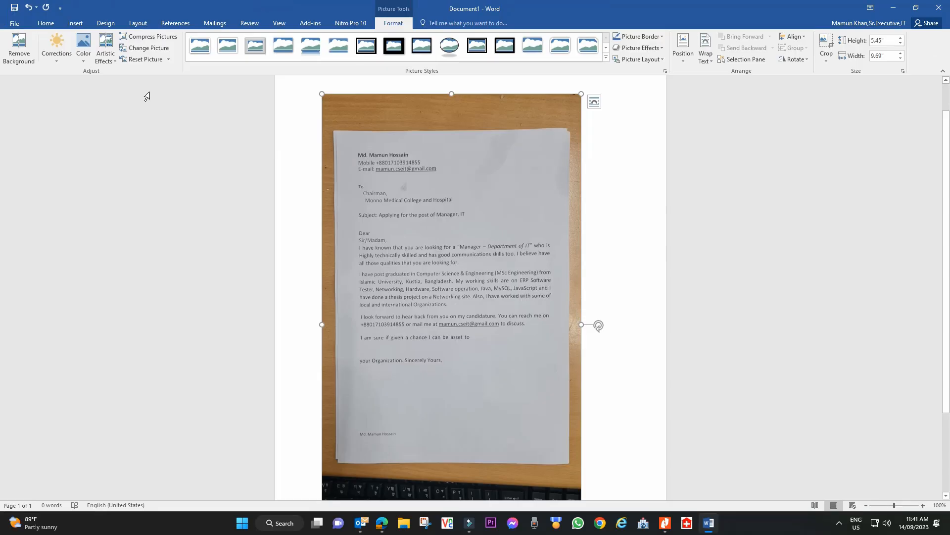
Set the text wrapping of the inserted letter photo to In Front of Text
click(594, 101)
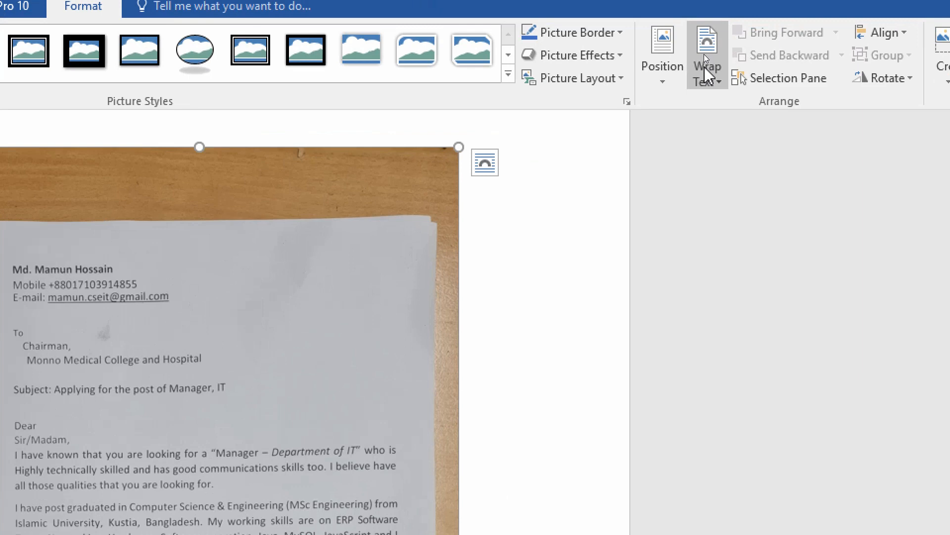
click(706, 56)
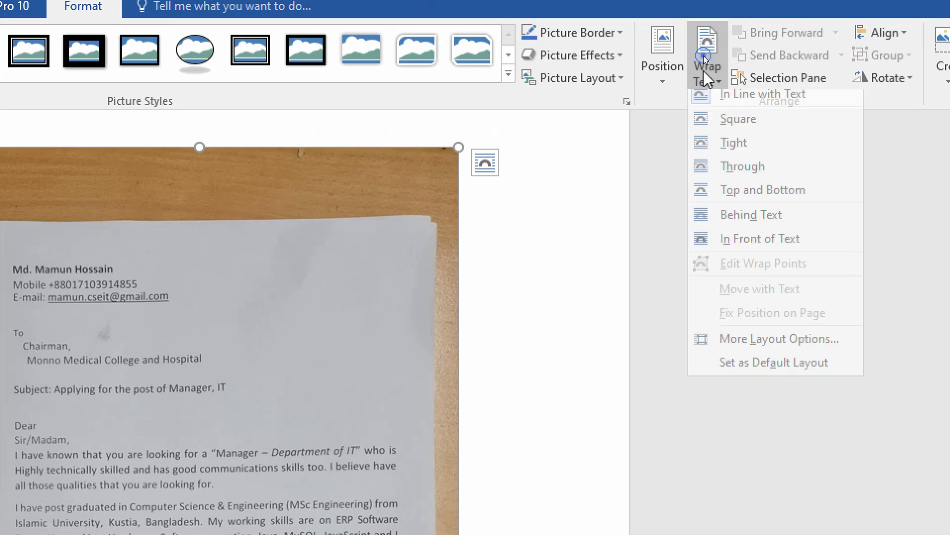
click(744, 249)
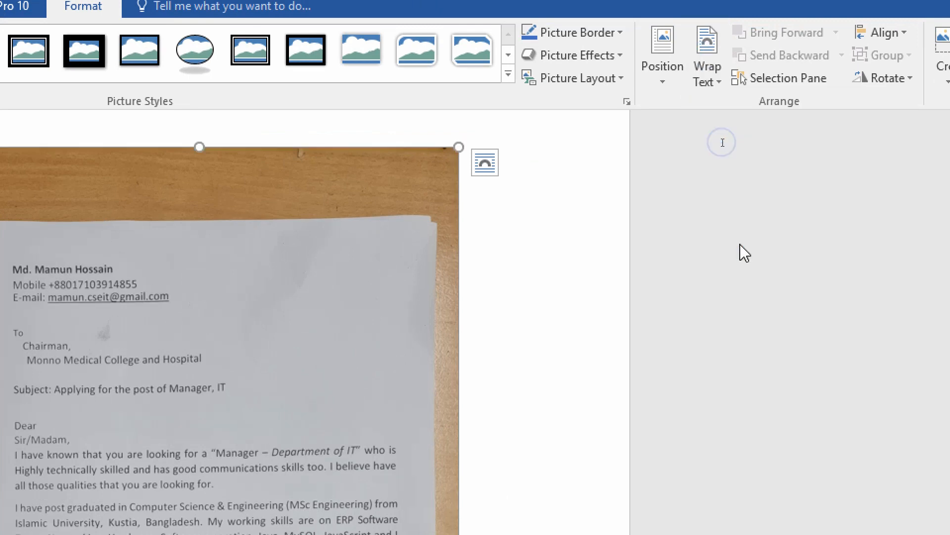
click(486, 163)
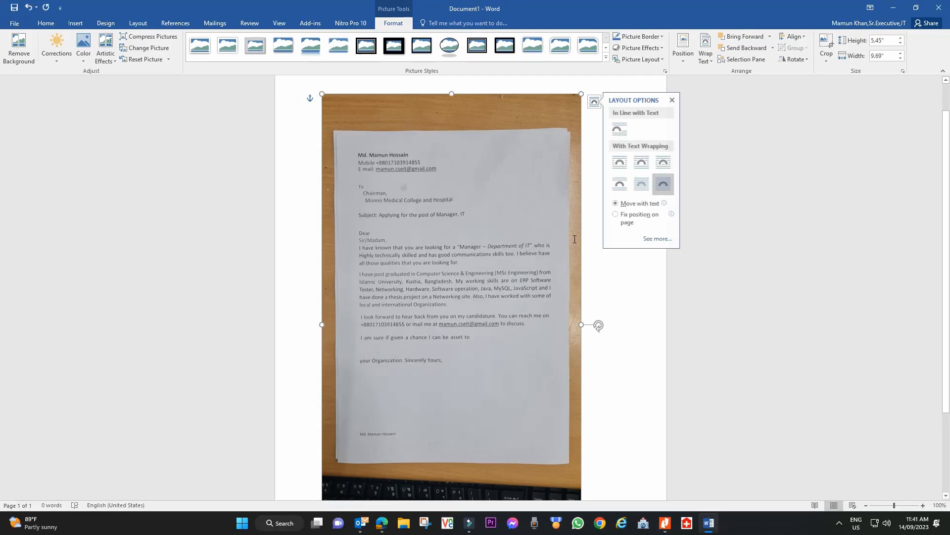
click(328, 422)
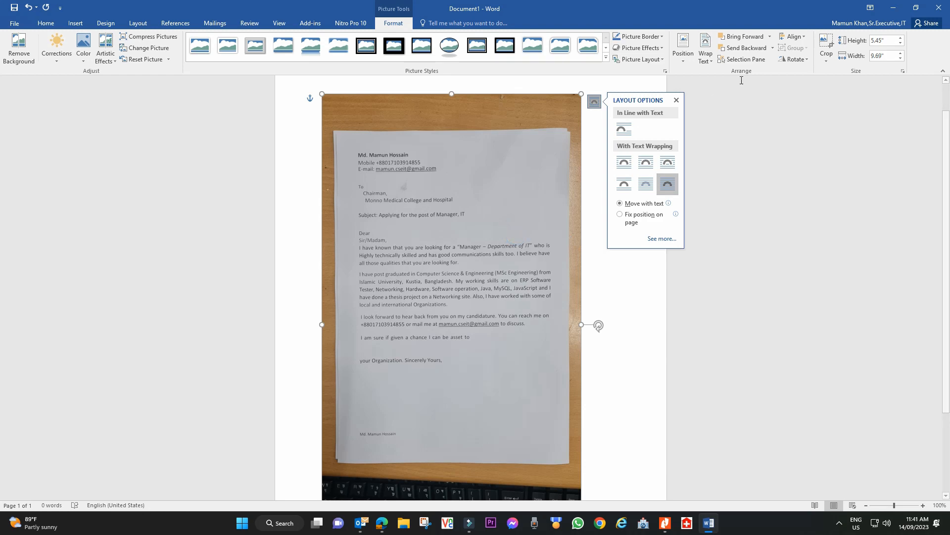
Start cropping the letter photo, trimming the desk from its upper edge and both sides, to about 4.42" height and 8.85" width
key(ctrl+1)
click(827, 46)
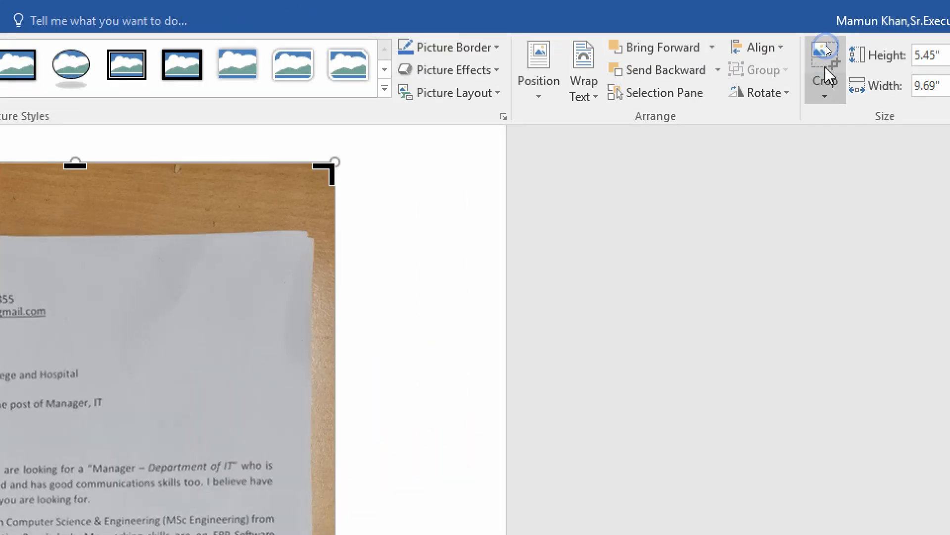
key(ctrl+4)
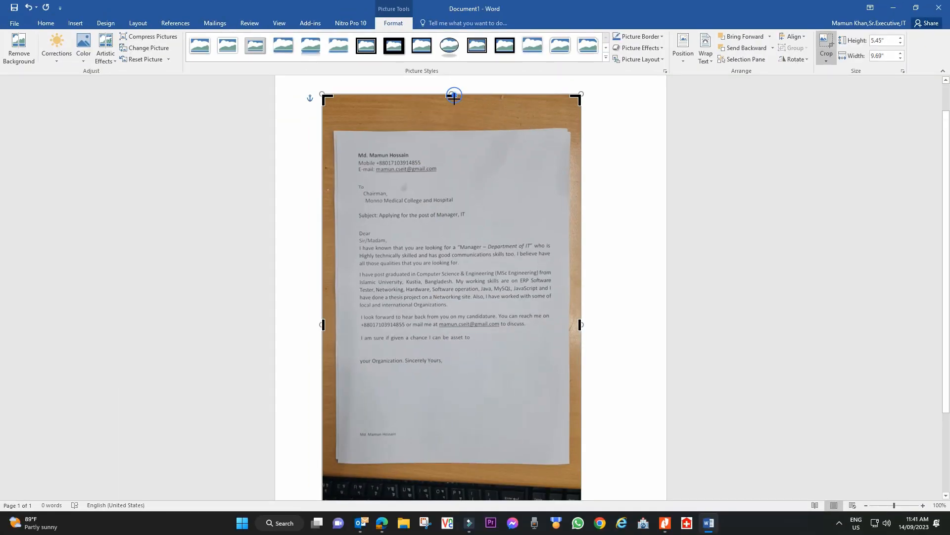
drag(454, 95, 461, 134)
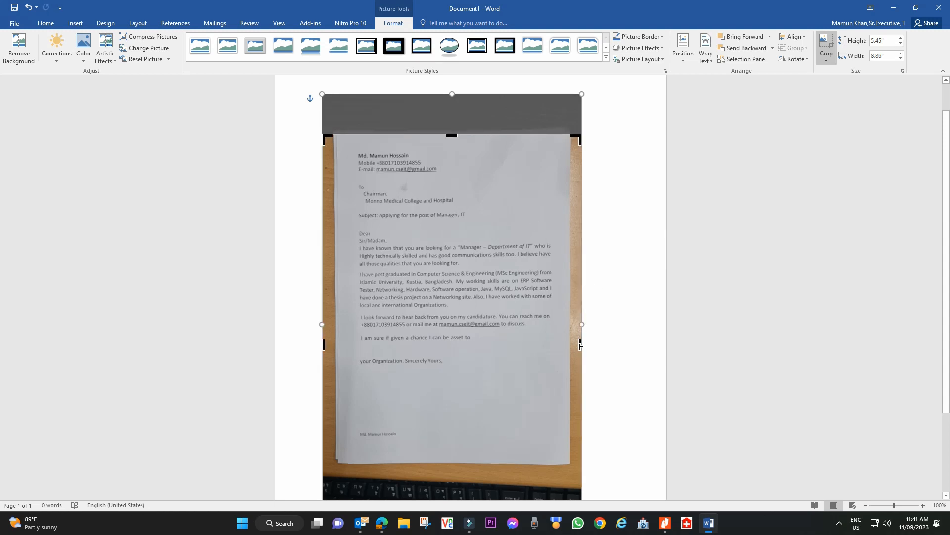
drag(581, 345, 558, 350)
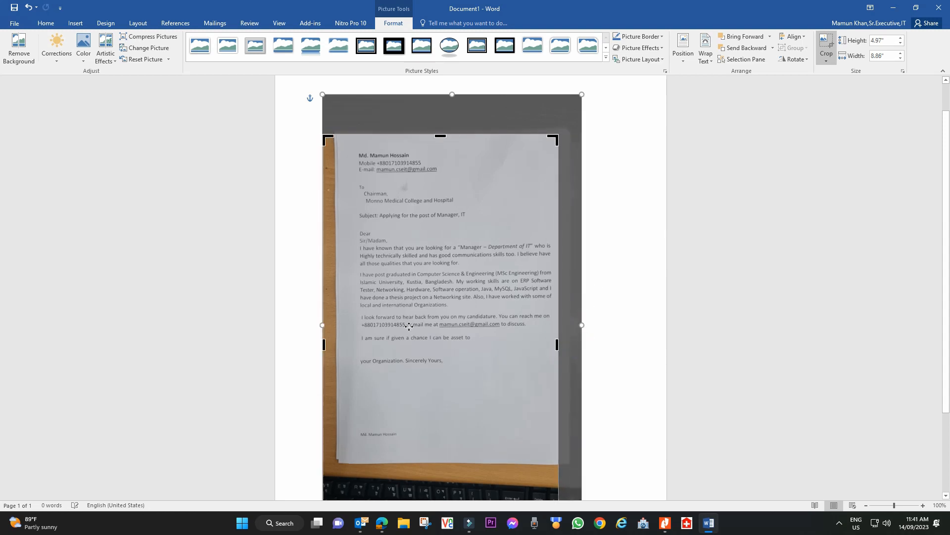
drag(323, 344, 349, 343)
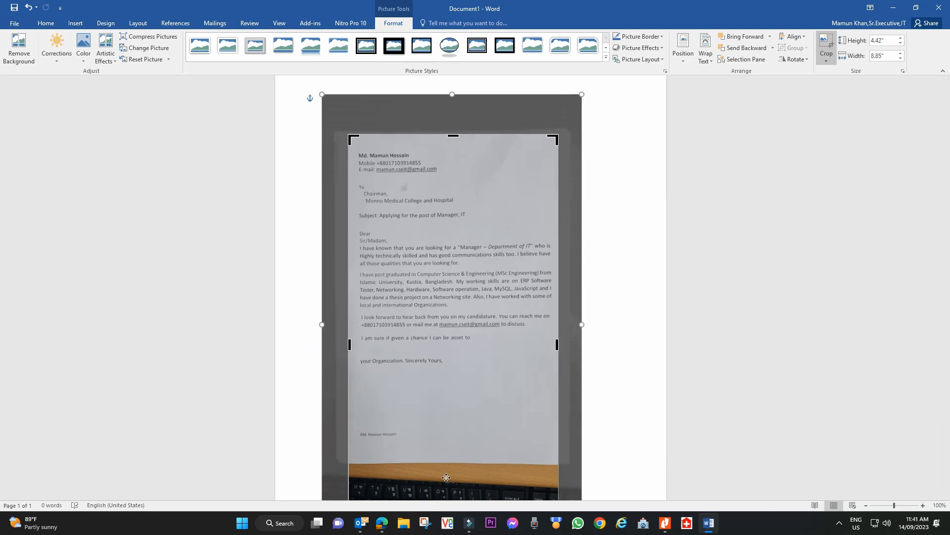
Crop the keyboard off below the letter, trim the upper edge slightly more and apply the crop at about 4.42" height and 6.3" width
scroll(492, 377, down, 1)
scroll(493, 377, down, 1)
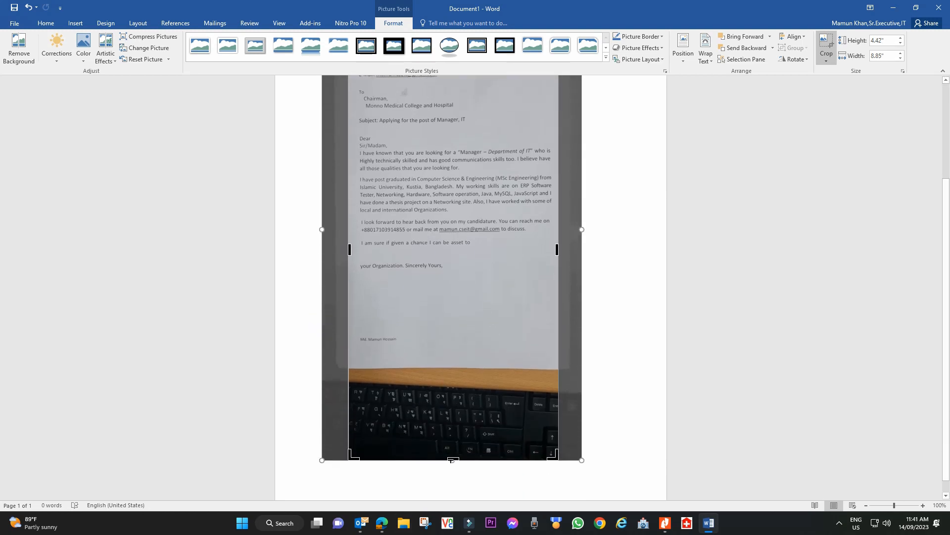
drag(453, 460, 464, 347)
scroll(478, 333, up, 3)
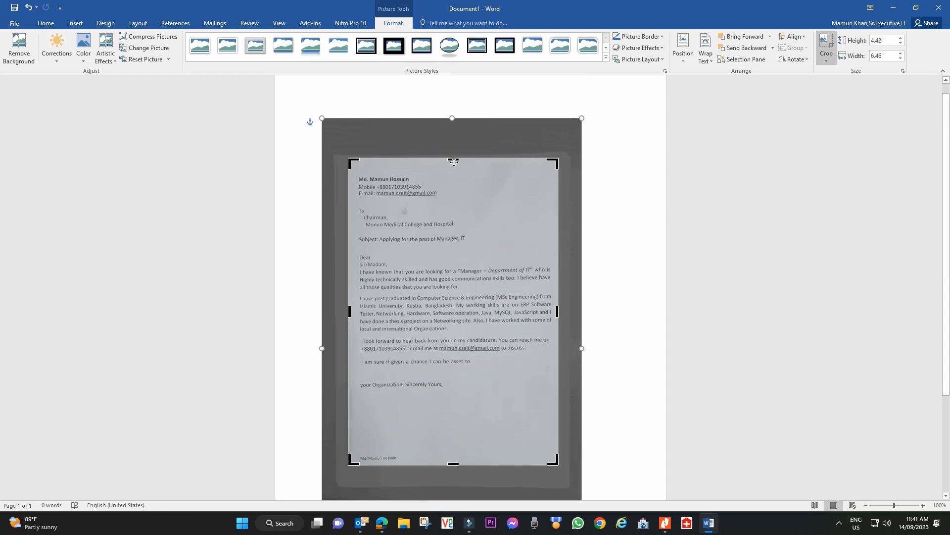
drag(452, 159, 450, 166)
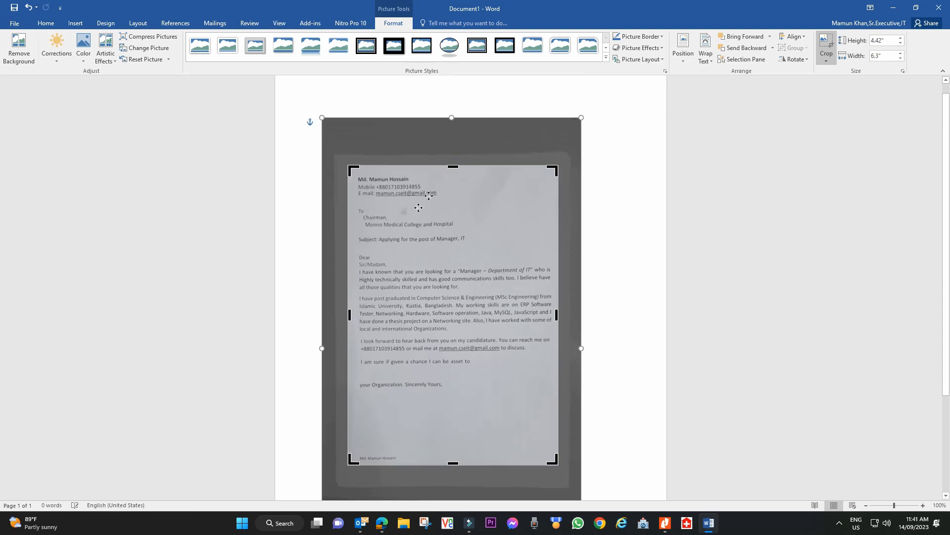
click(826, 43)
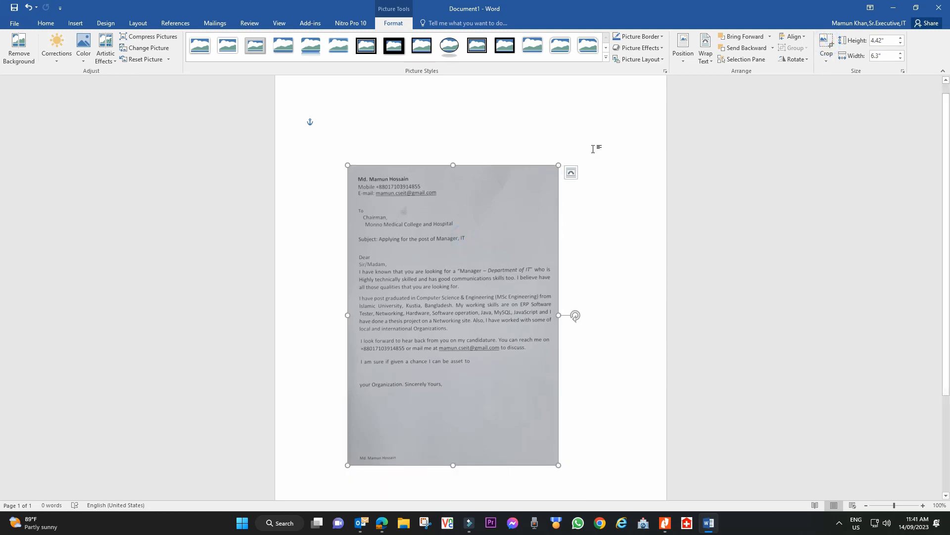
Enlarge the cropped letter picture to about 5.93" height and 8.46" width and reposition it so it lies within the page
drag(561, 163, 630, 120)
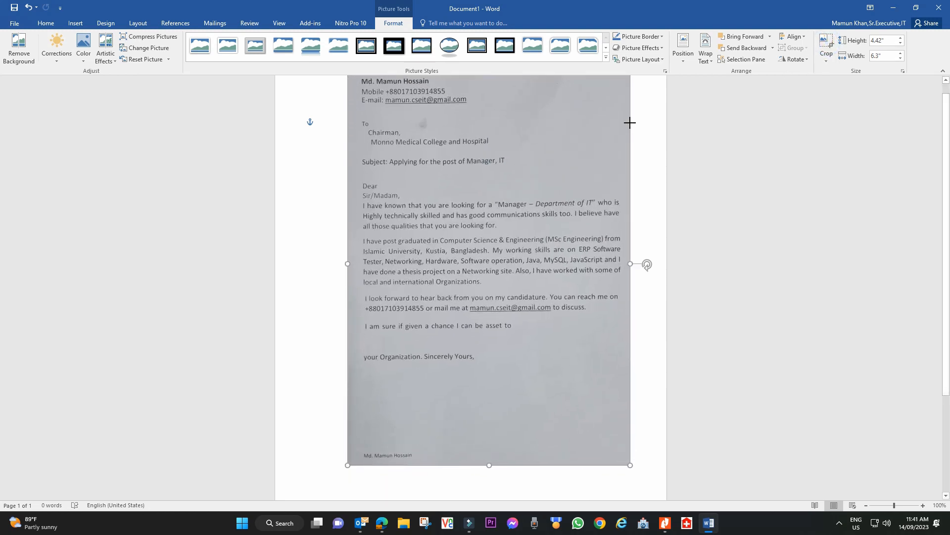
drag(894, 505, 890, 506)
drag(477, 301, 483, 341)
drag(890, 505, 887, 505)
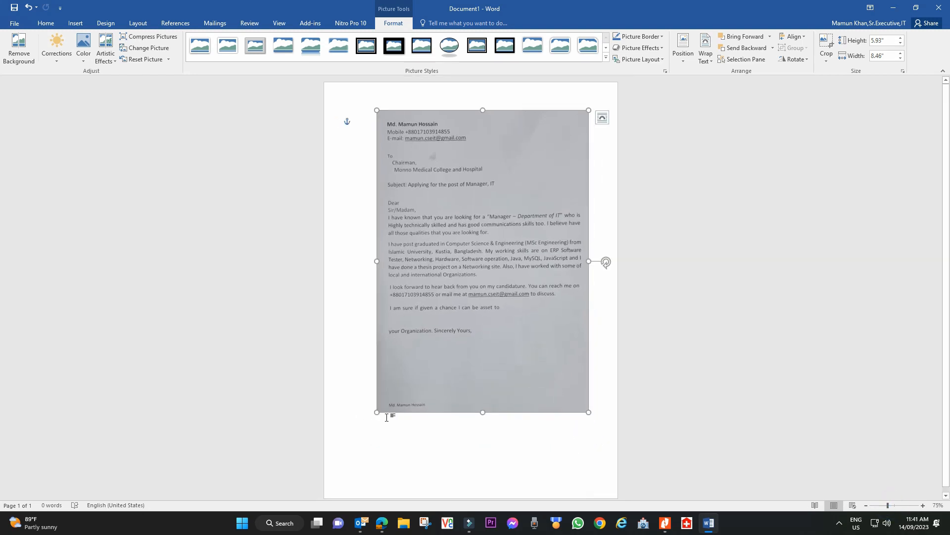
Enlarge the letter picture from its lower corners to nearly fill the page, about 7.52" height and 10.72" width, adjusting its position
drag(378, 414, 334, 483)
mouse_move(427, 403)
mouse_down()
mouse_move(440, 386)
mouse_move(433, 398)
mouse_up()
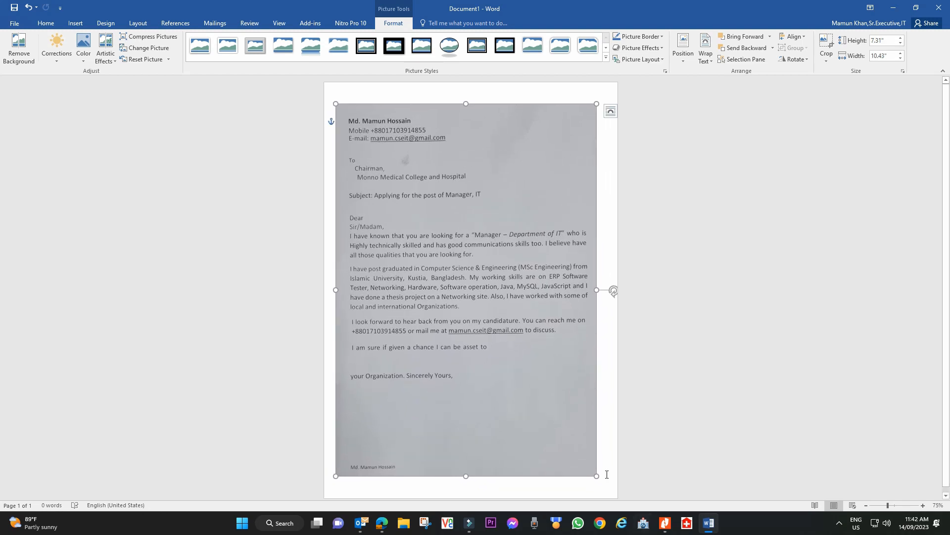
drag(597, 476, 605, 487)
click(656, 403)
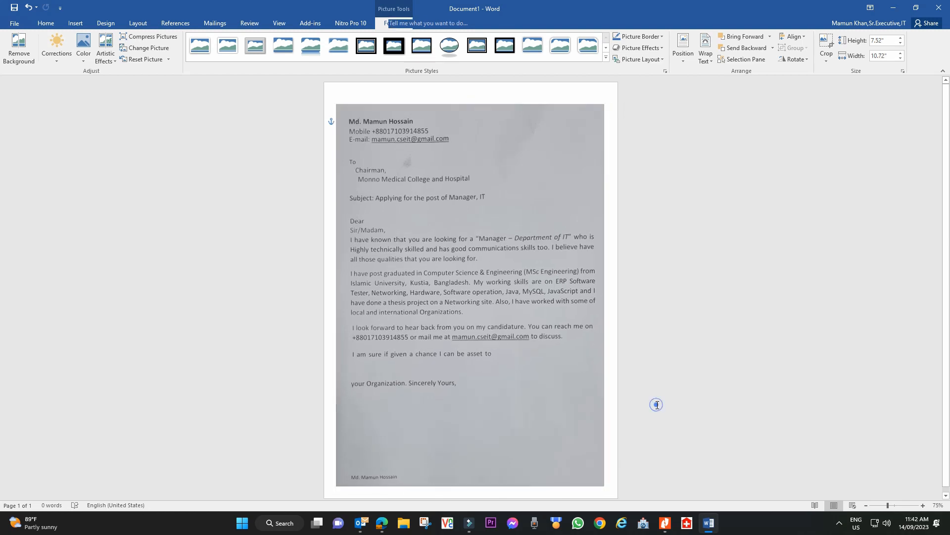
Select the letter picture, open its detailed correction options and set the sharpness to 50%
click(514, 340)
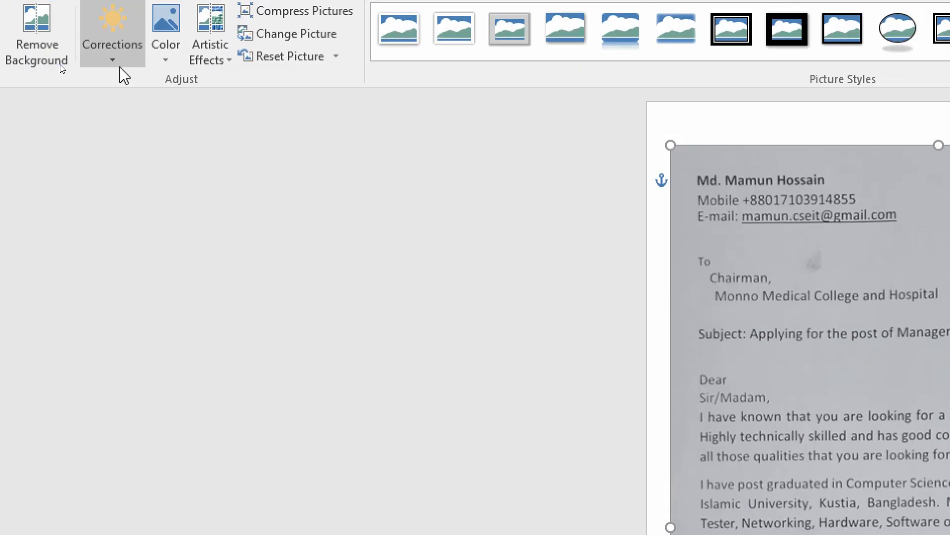
click(119, 67)
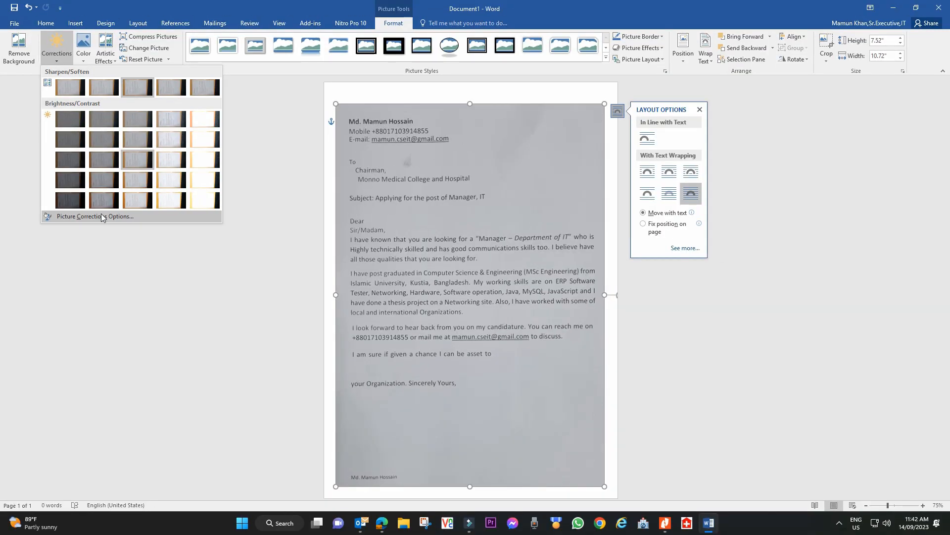
click(207, 369)
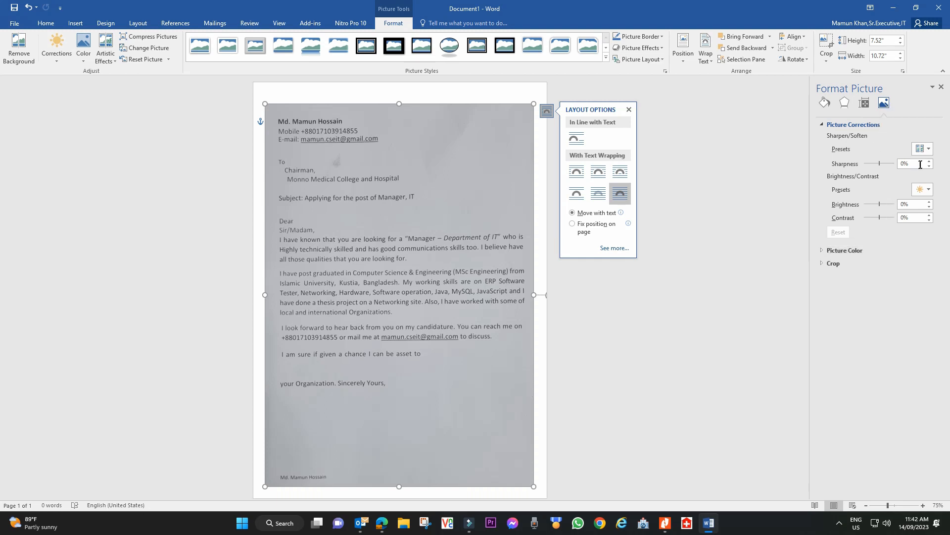
click(915, 164)
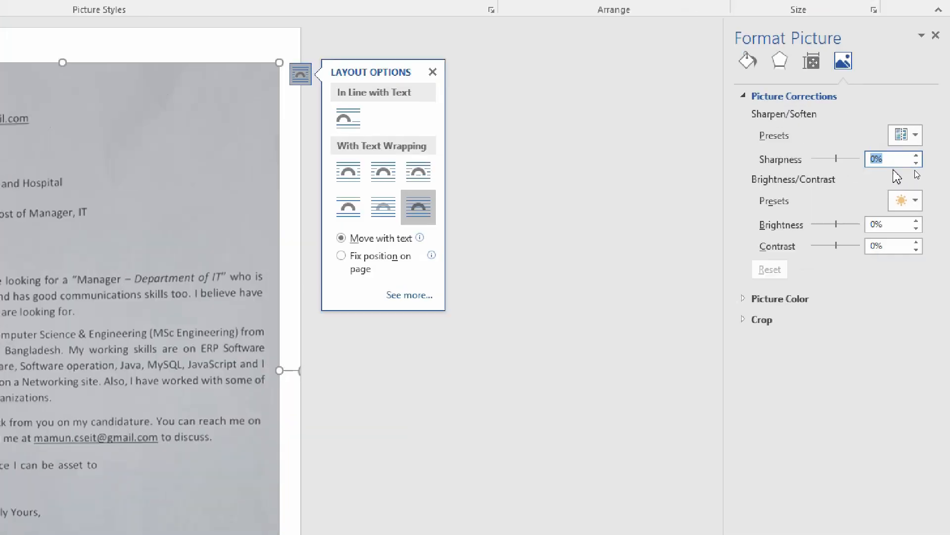
text(50)
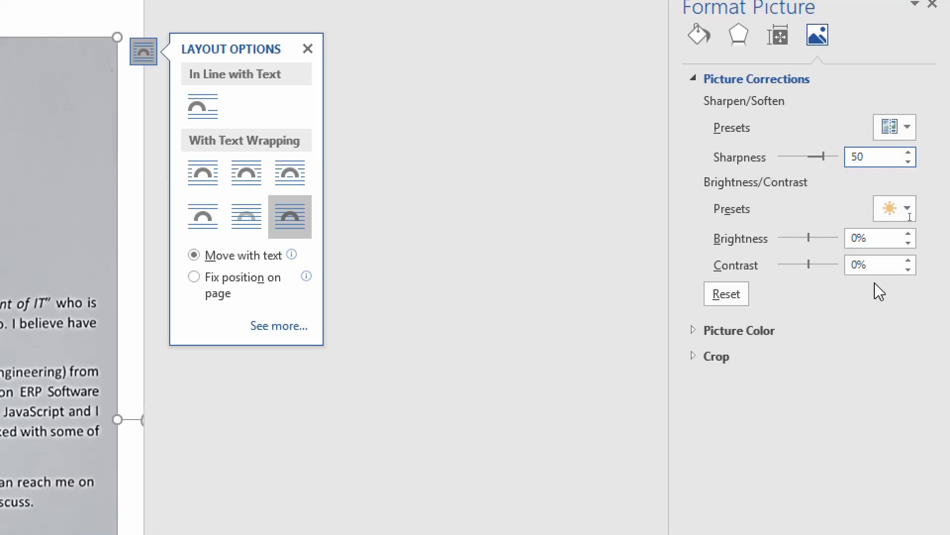
Set the letter picture's brightness to 40% and contrast to 20%, and check the page with the picture deselected
click(867, 238)
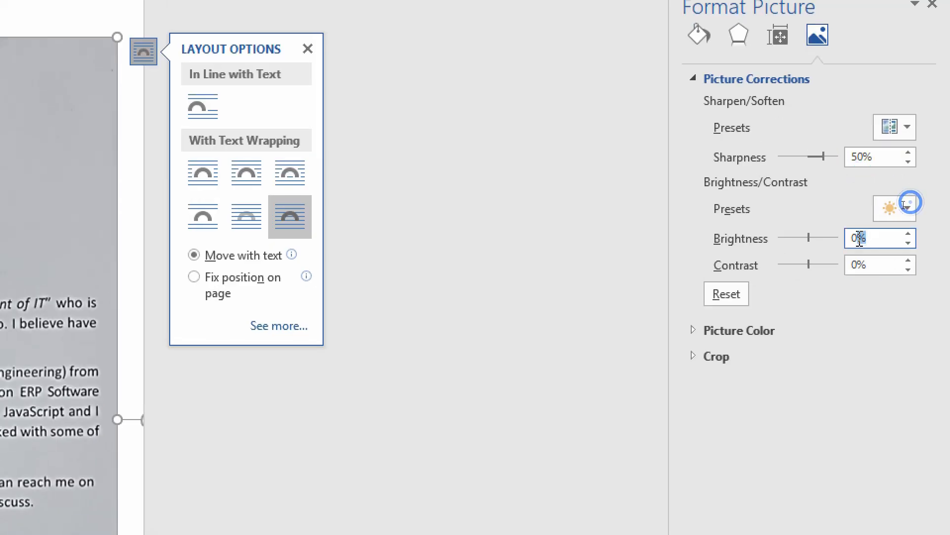
text(40)
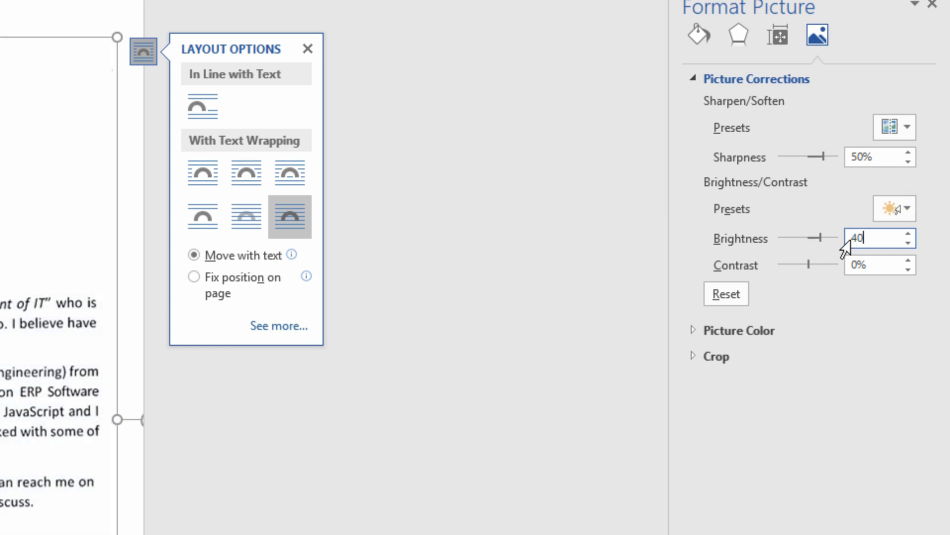
click(883, 263)
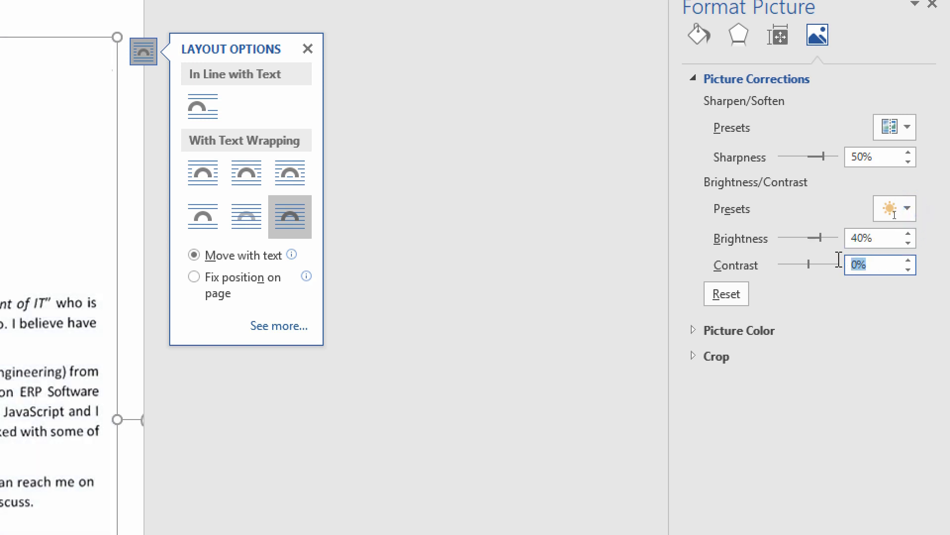
text(20)
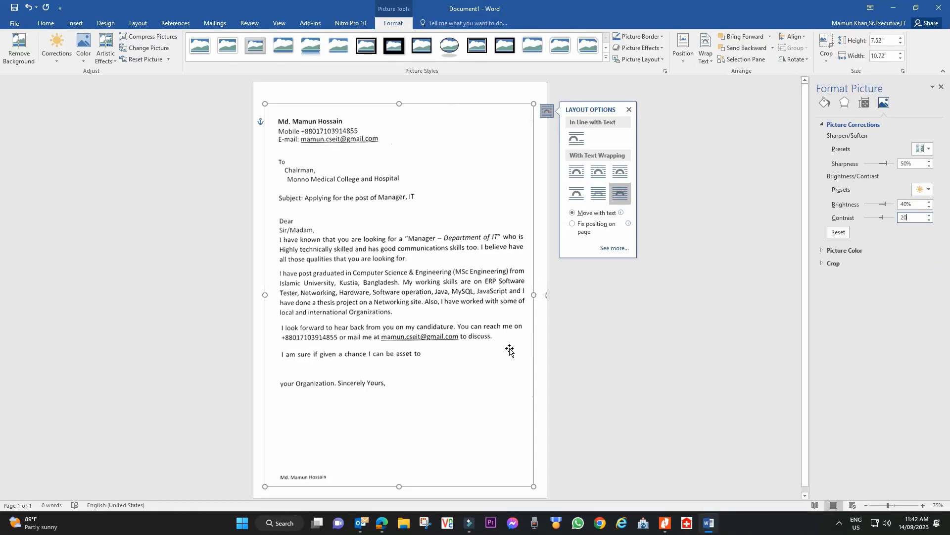
click(510, 349)
click(542, 250)
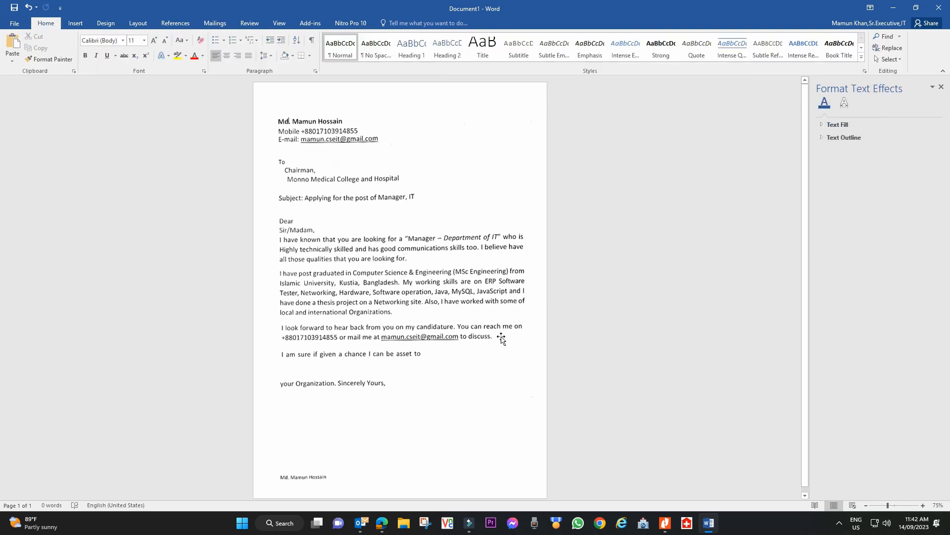
click(431, 328)
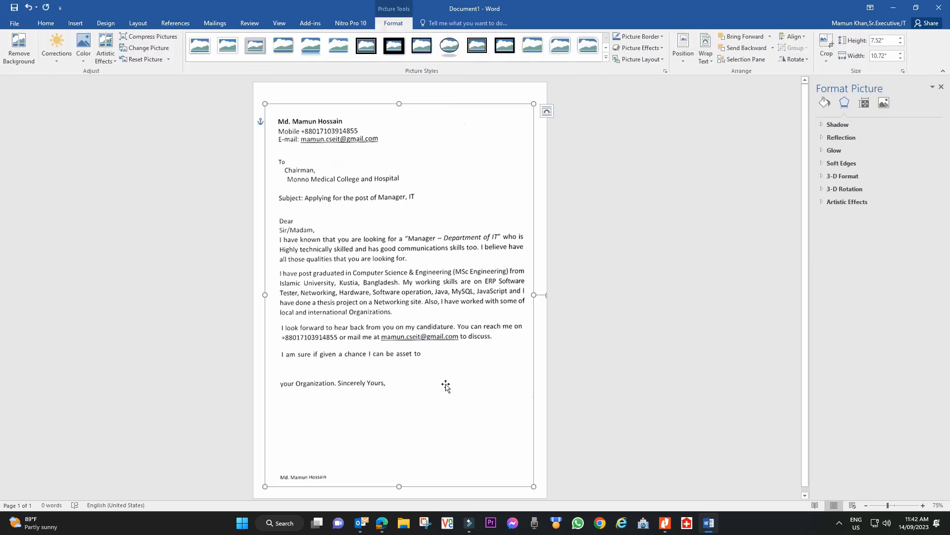
click(468, 92)
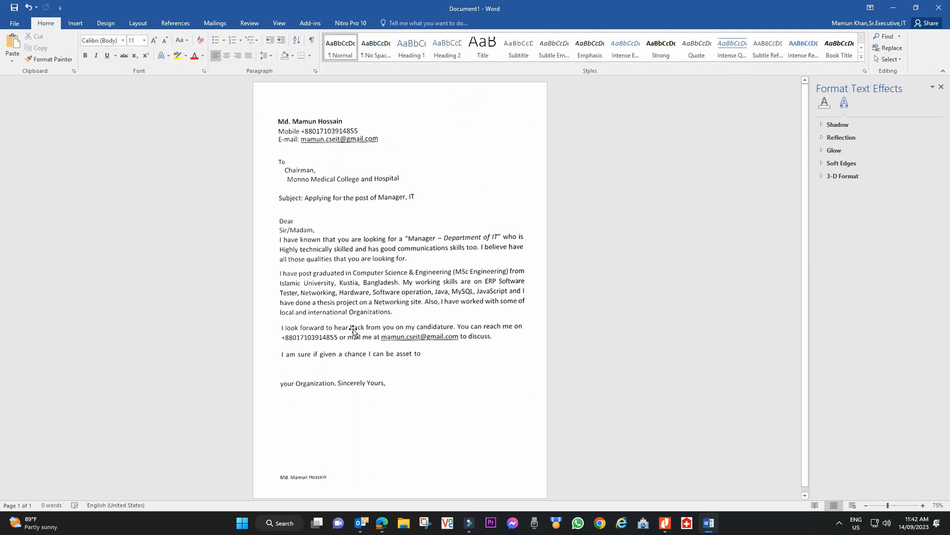
Reopen the letter picture's correction options and lower the sharpness to 39%
click(390, 273)
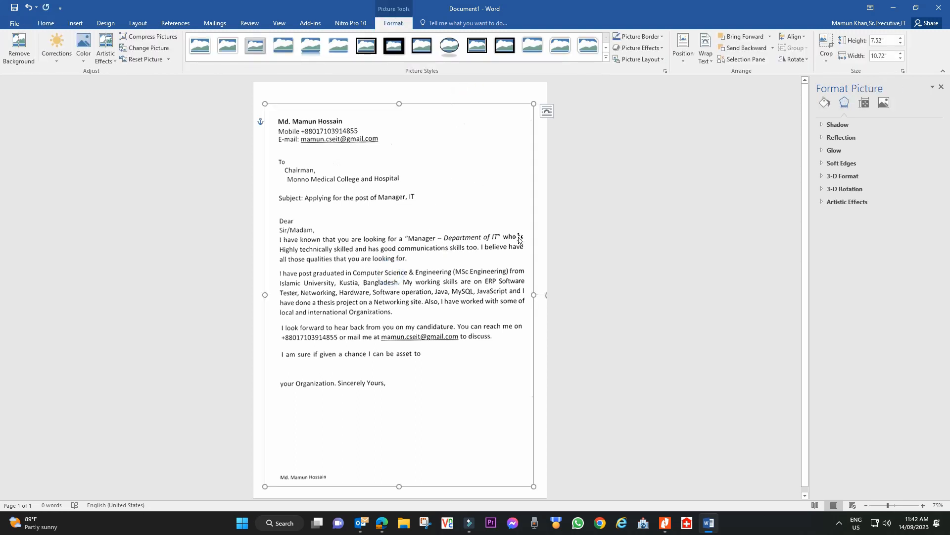
click(885, 103)
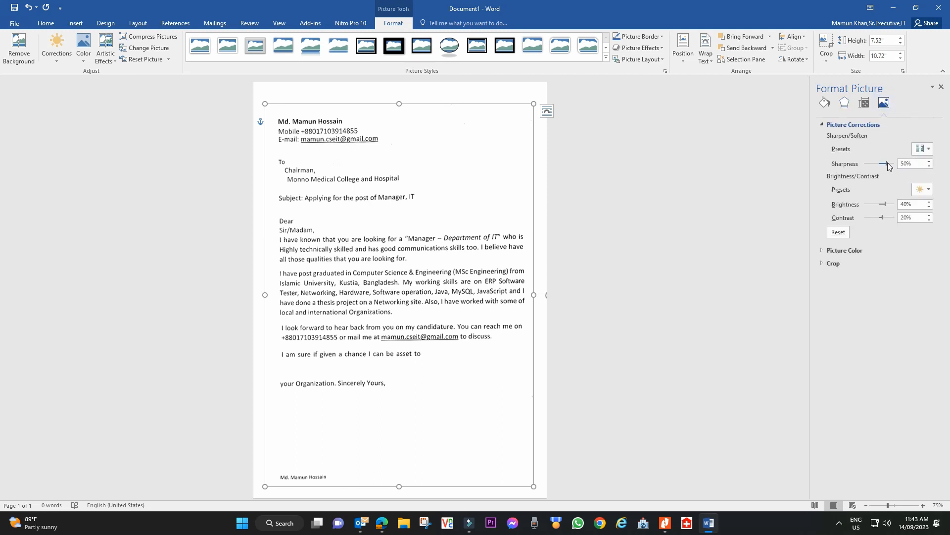
drag(886, 163, 883, 163)
click(452, 93)
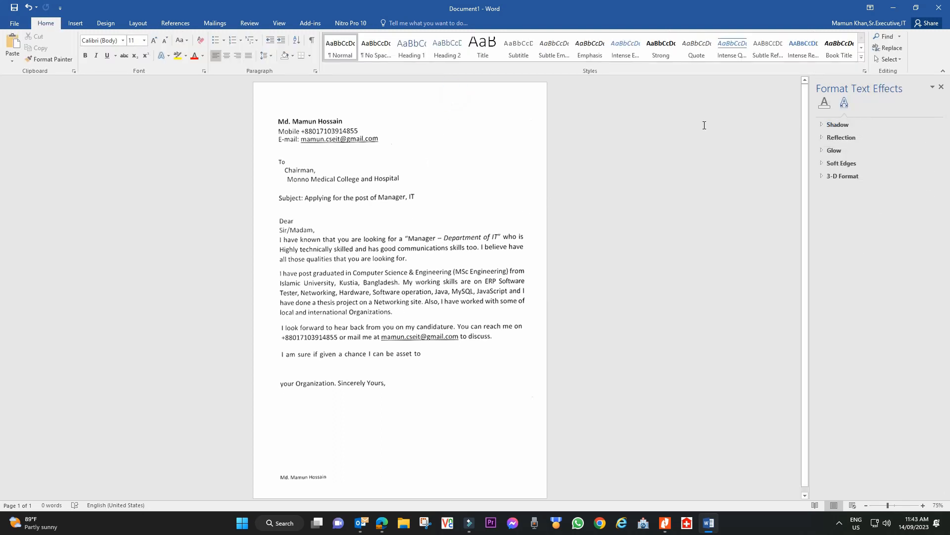
Select the letter picture again and reduce its brightness to 31% in the correction options
click(416, 254)
click(884, 103)
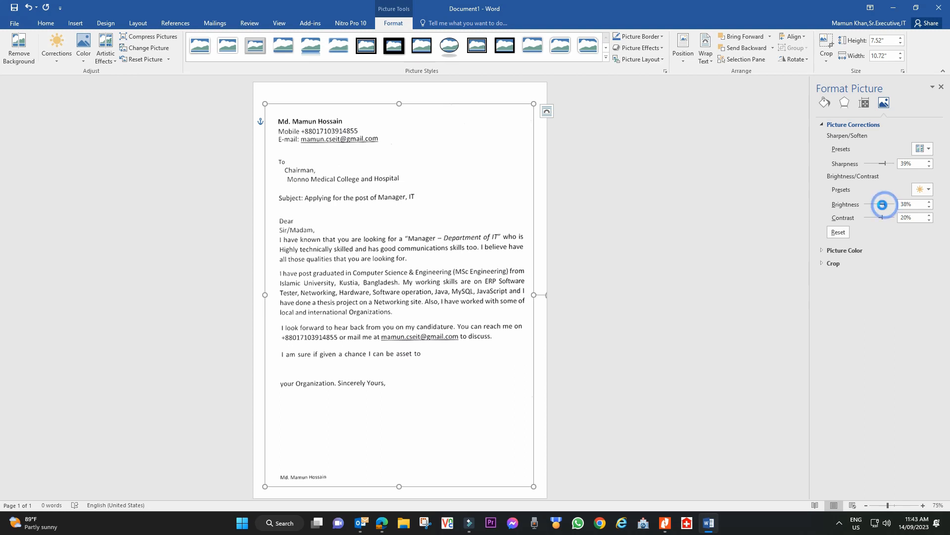
drag(882, 205, 883, 204)
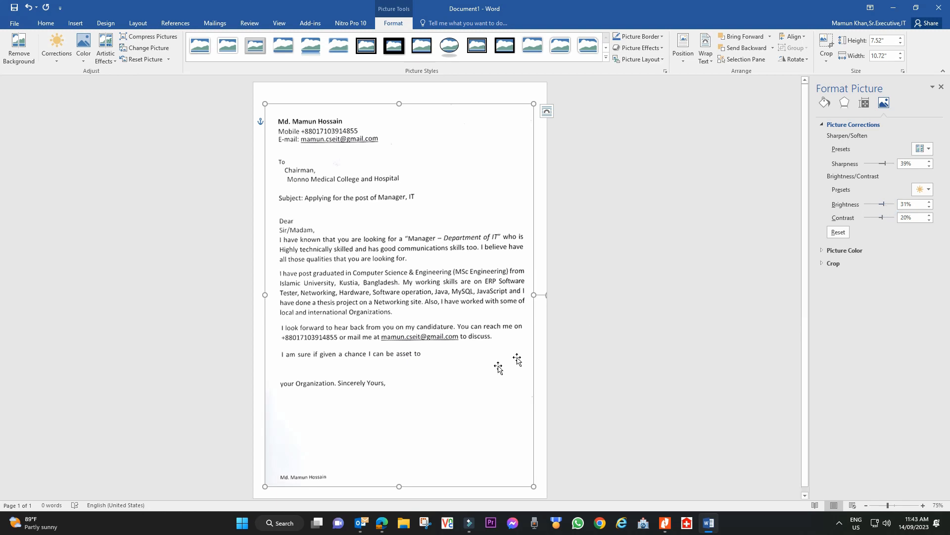
click(256, 353)
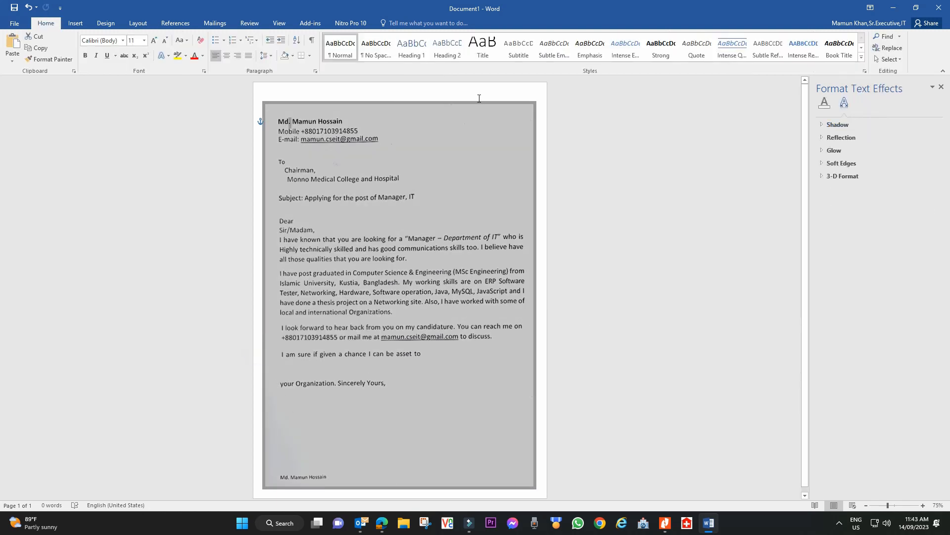
key(ctrl+z)
Bring up the corrections of the letter picture and set the brightness to 40%
click(308, 426)
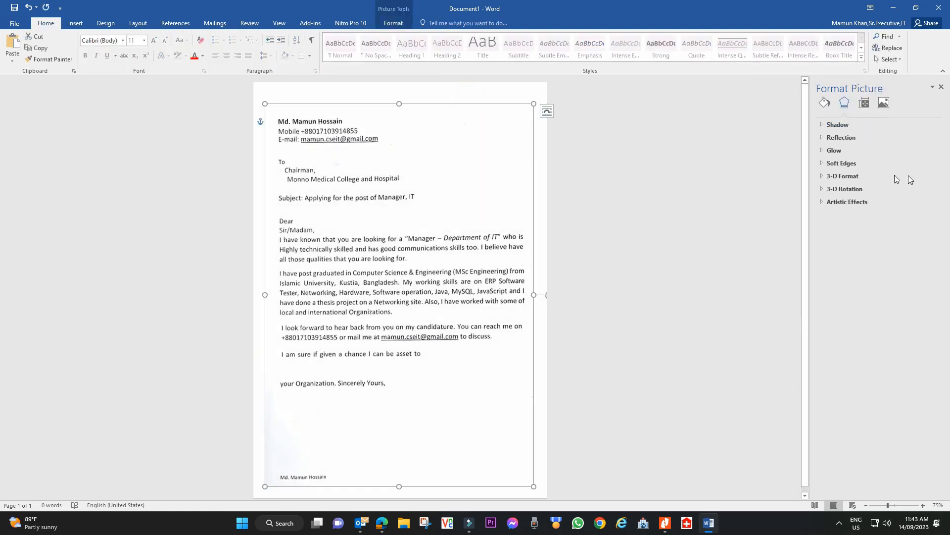
click(885, 103)
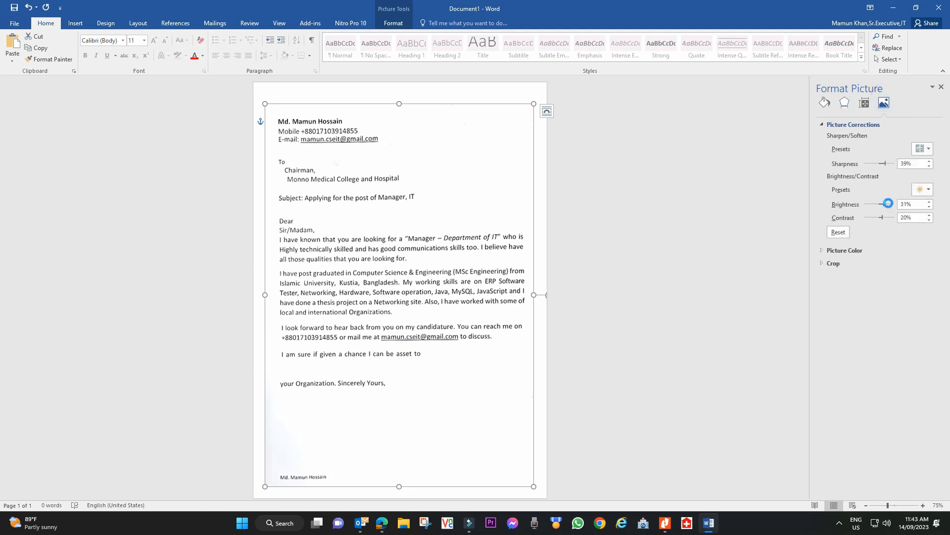
mouse_move(888, 203)
mouse_down()
mouse_move(914, 203)
mouse_move(900, 203)
mouse_up()
text(40)
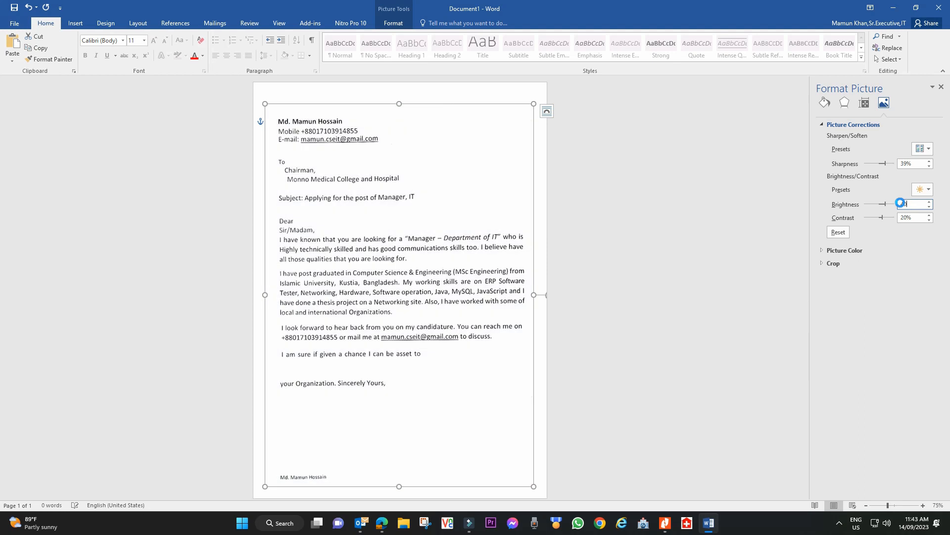
Try a sharpness of 40% on the letter picture and settle on 30%
drag(918, 163, 896, 167)
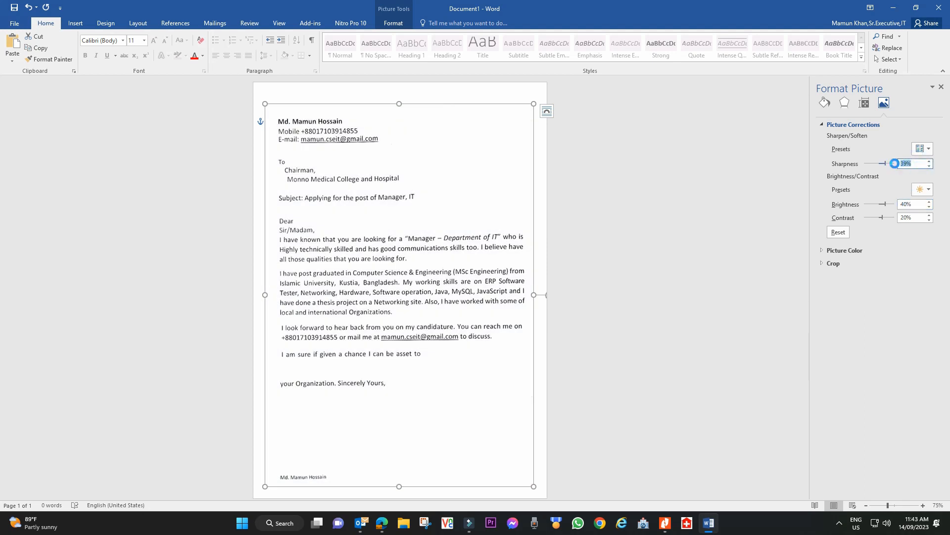
text(40)
click(915, 205)
drag(919, 164, 901, 163)
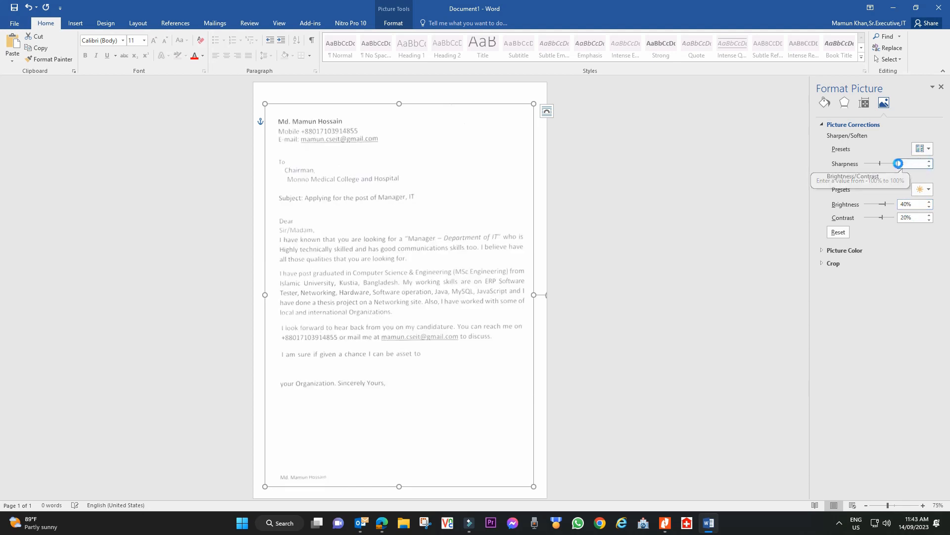
text(30)
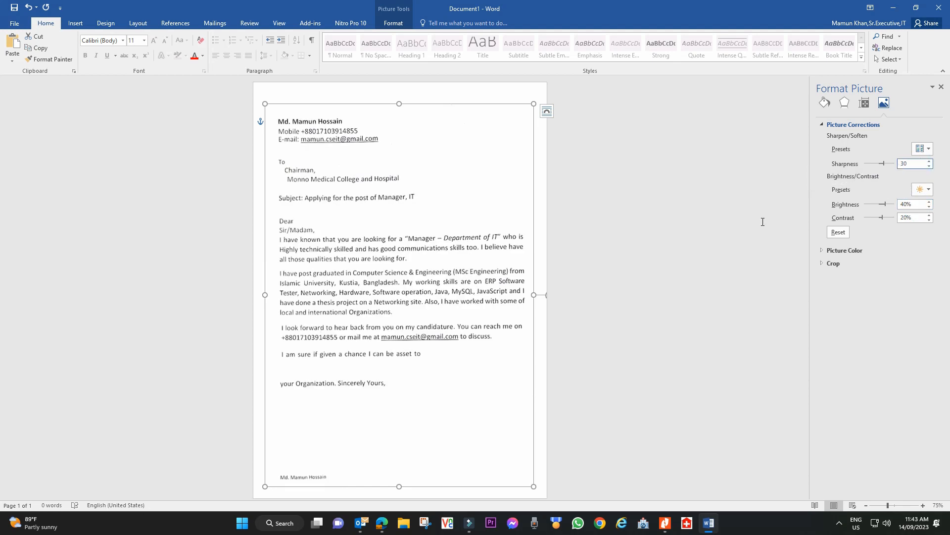
Try a contrast of 10% on the letter picture
click(908, 217)
drag(909, 217, 900, 218)
text(10)
click(921, 204)
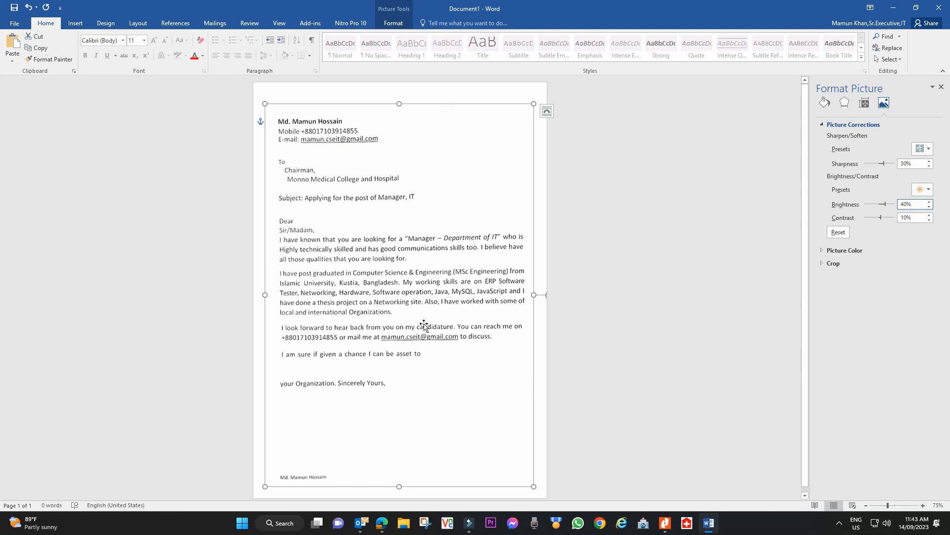
Set the letter picture's contrast to 20% and review both the deselected page and the picture's correction settings
drag(918, 216, 892, 220)
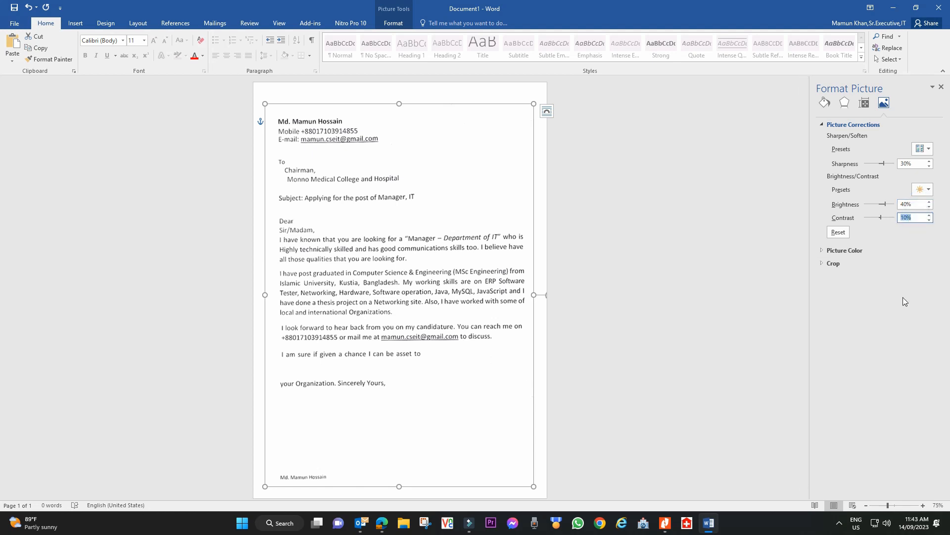
text(20)
key(Return)
click(447, 94)
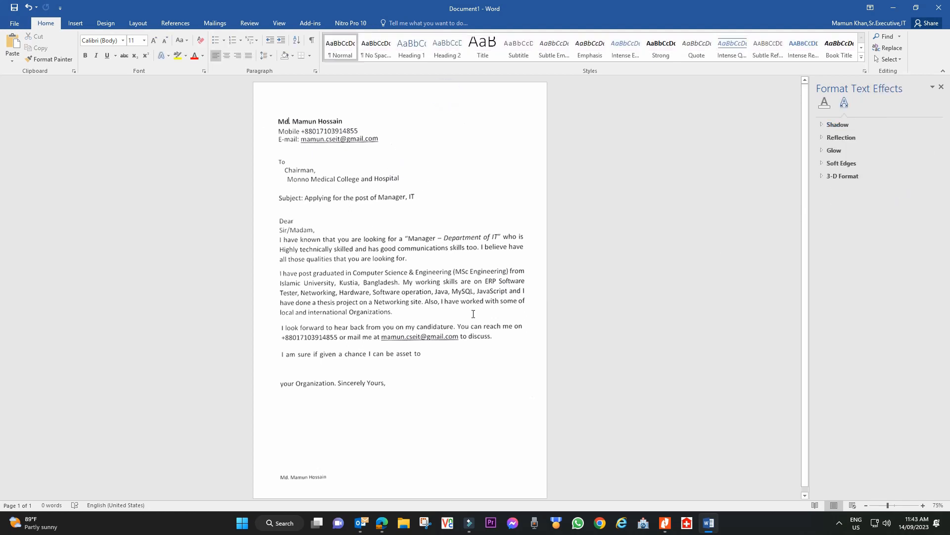
click(438, 297)
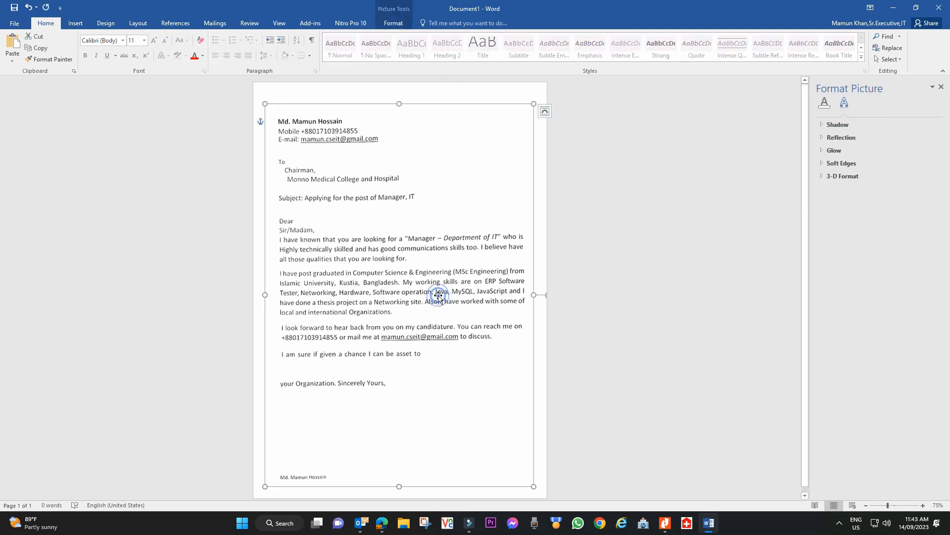
click(470, 89)
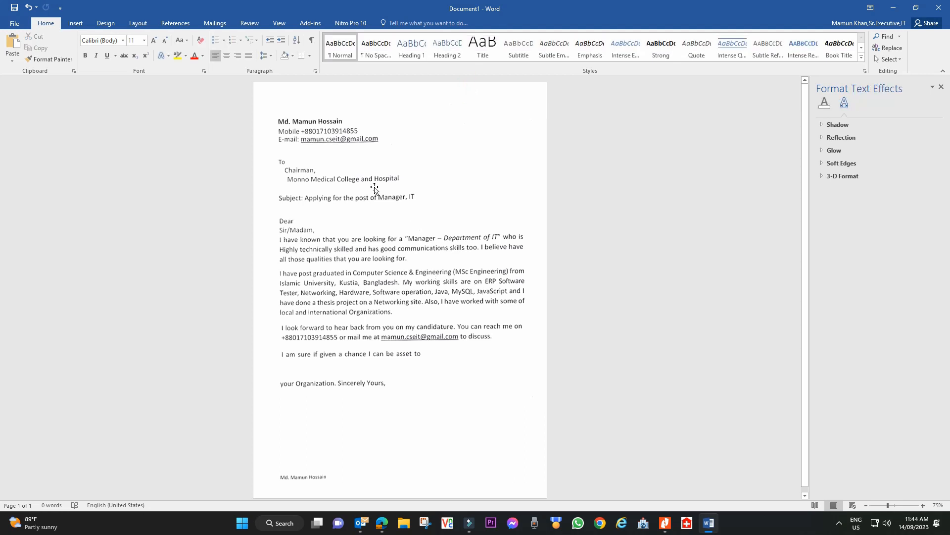
click(346, 267)
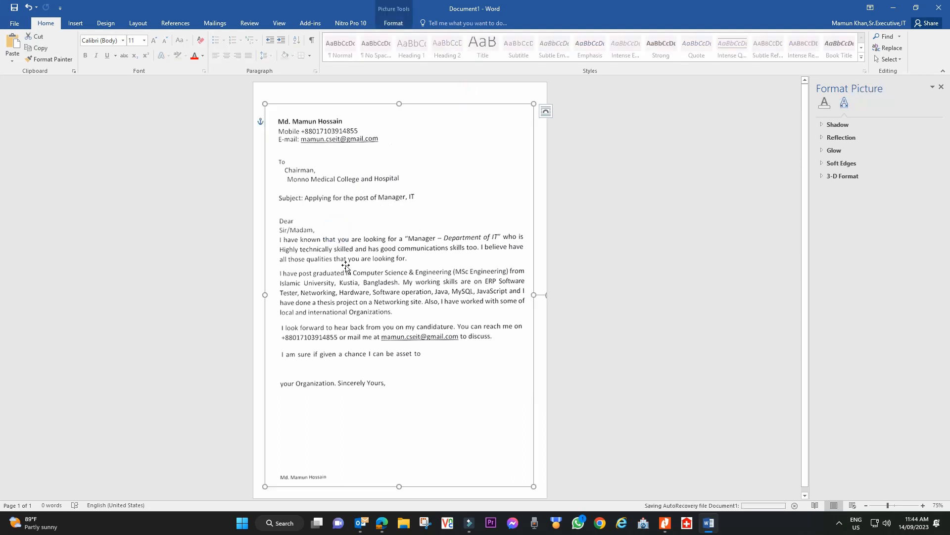
click(884, 100)
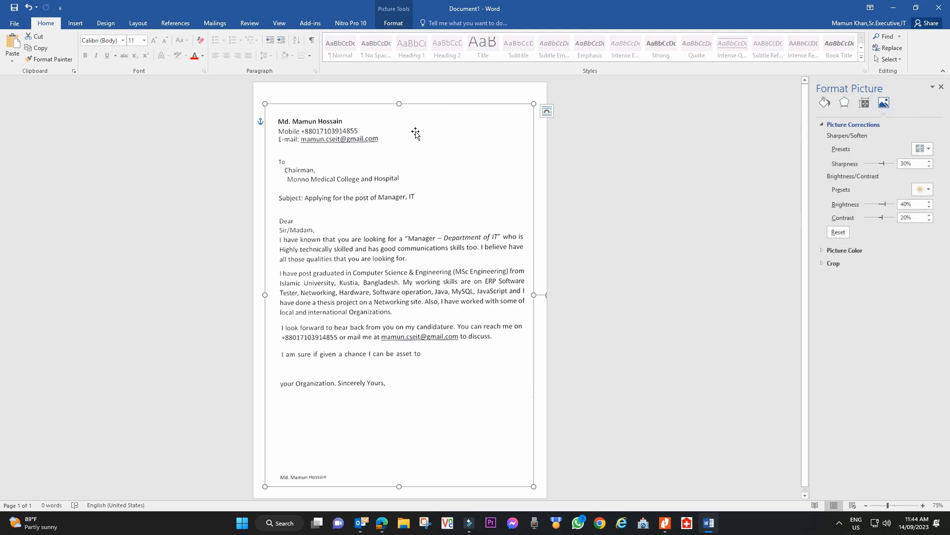
click(421, 94)
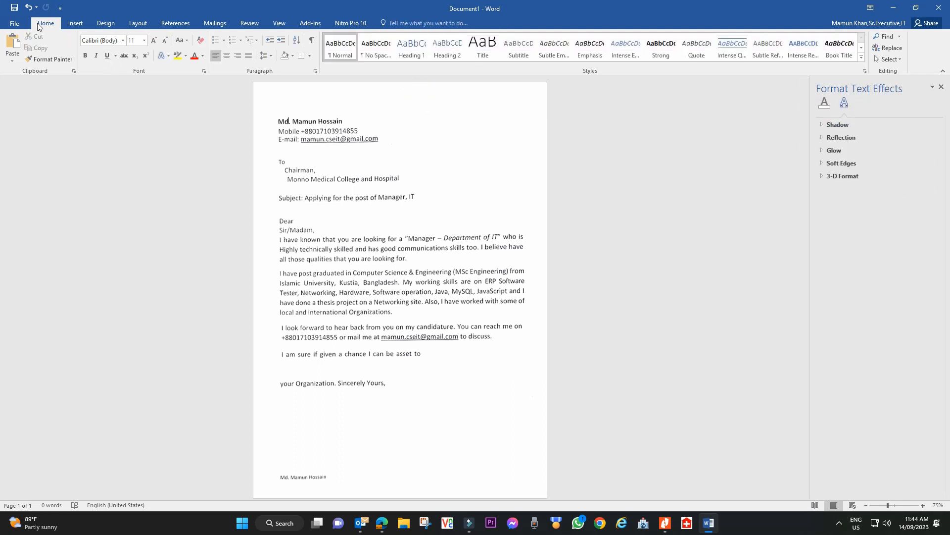
Start saving a copy of the document and choose the AAH Doc folder inside Documents as its location
click(19, 26)
click(41, 125)
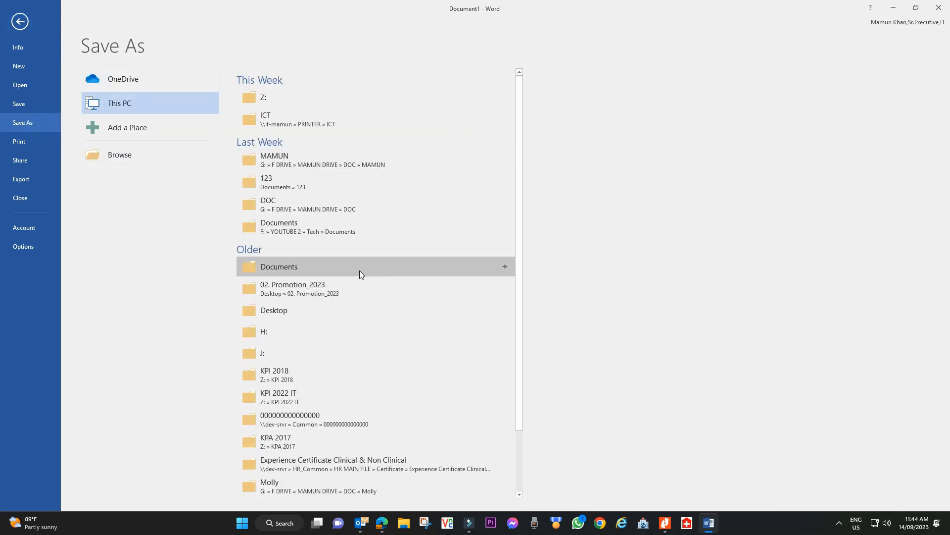
click(150, 162)
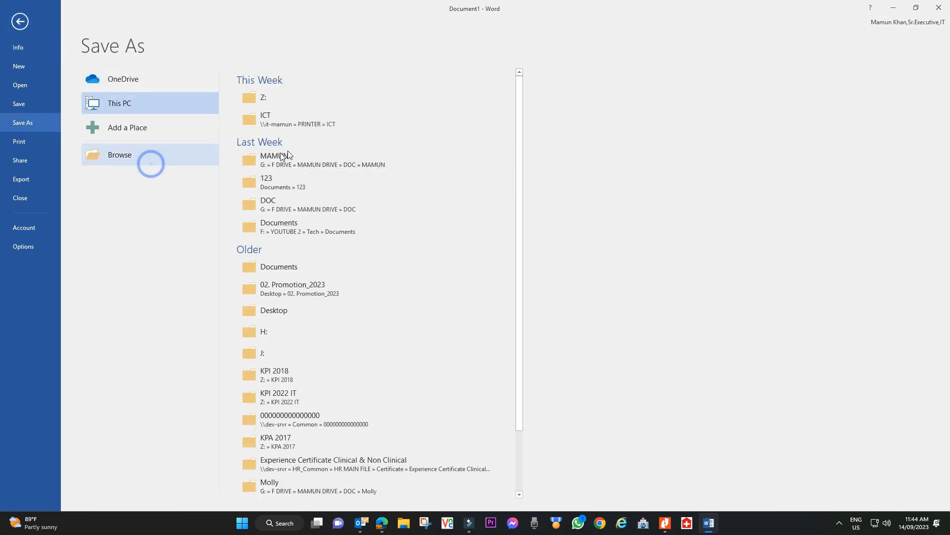
double_click(113, 95)
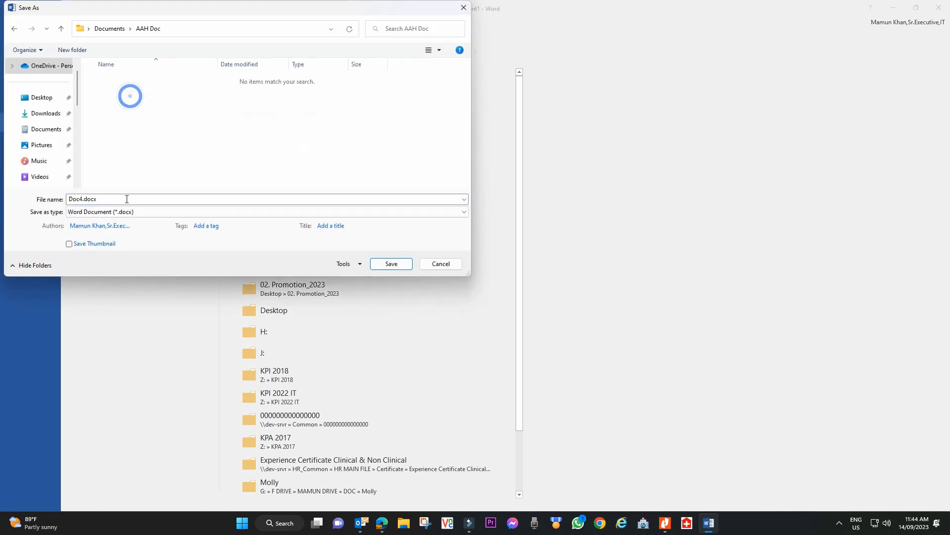
Save the document as a PDF named Letter and look over the page in the opened PDF
click(118, 197)
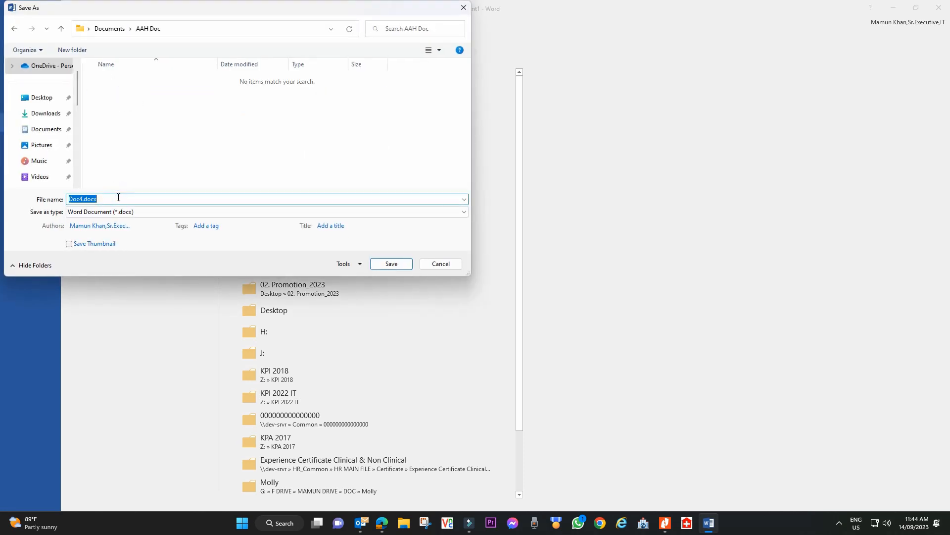
text(Letter)
click(291, 212)
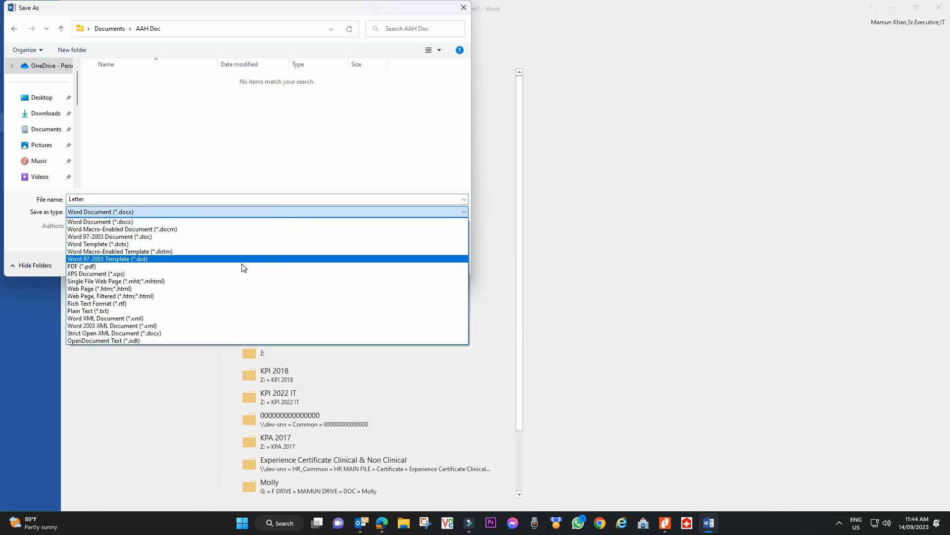
click(242, 267)
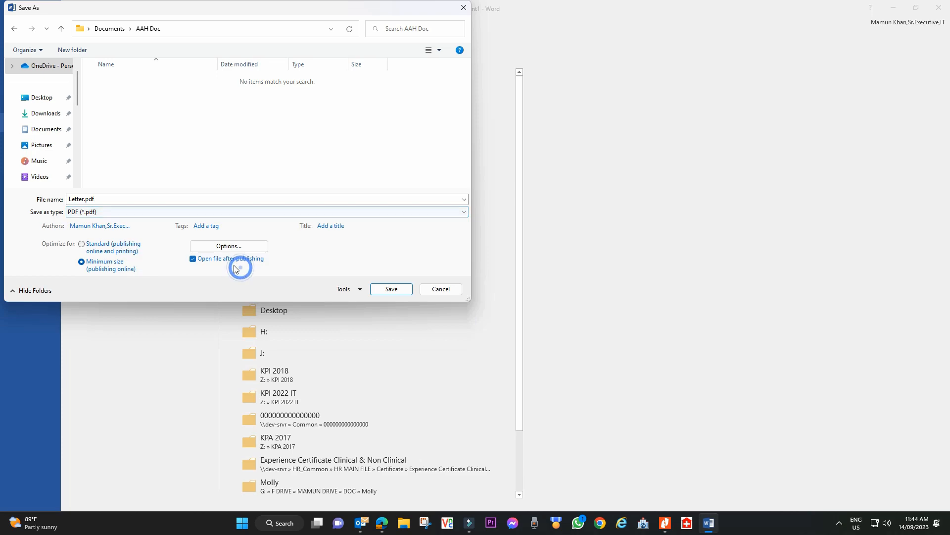
click(391, 290)
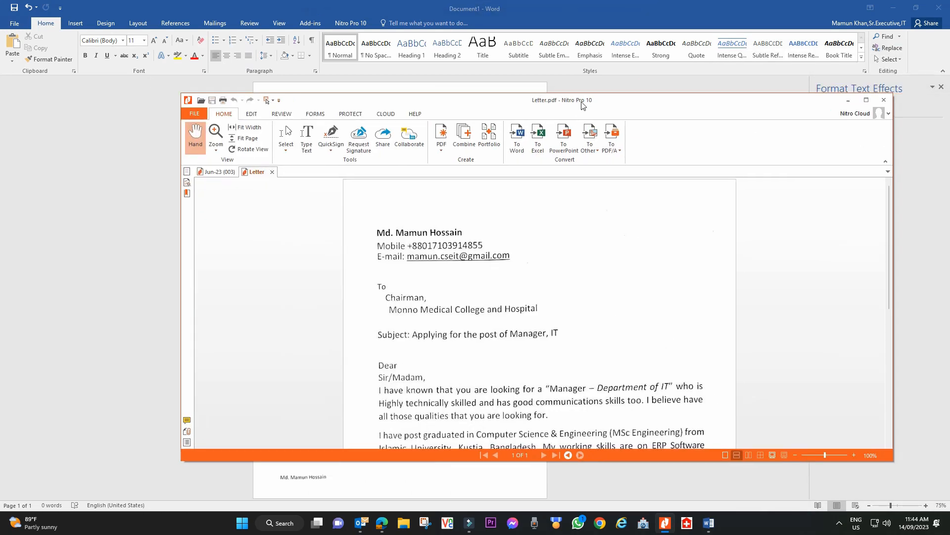
scroll(556, 227, down, 2)
scroll(556, 230, up, 2)
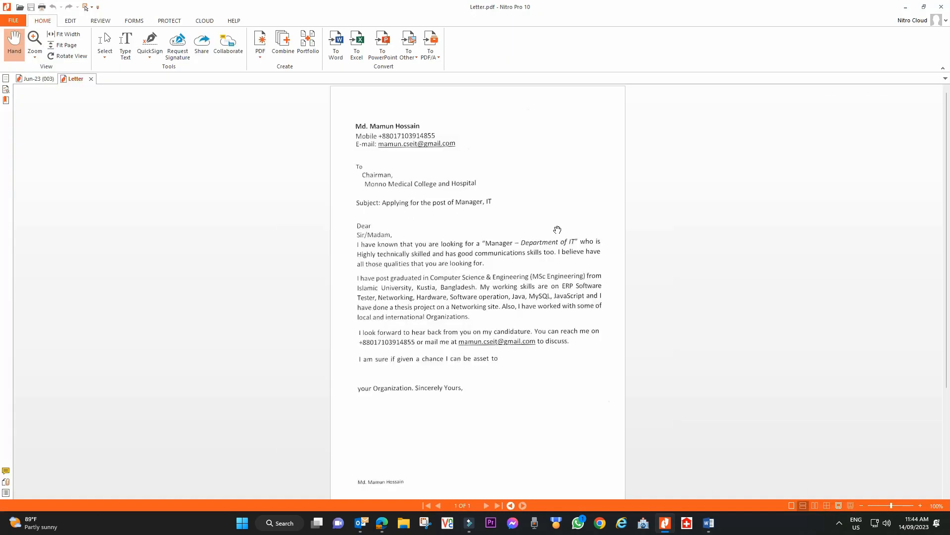
Close the PDF viewer after checking the Letter file and create a new blank document in Word
scroll(553, 215, up, 2)
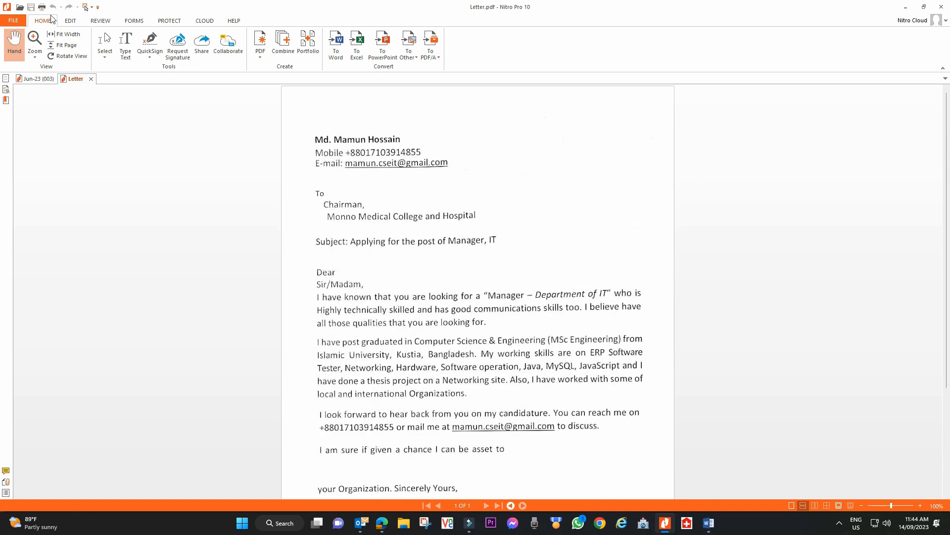
click(943, 8)
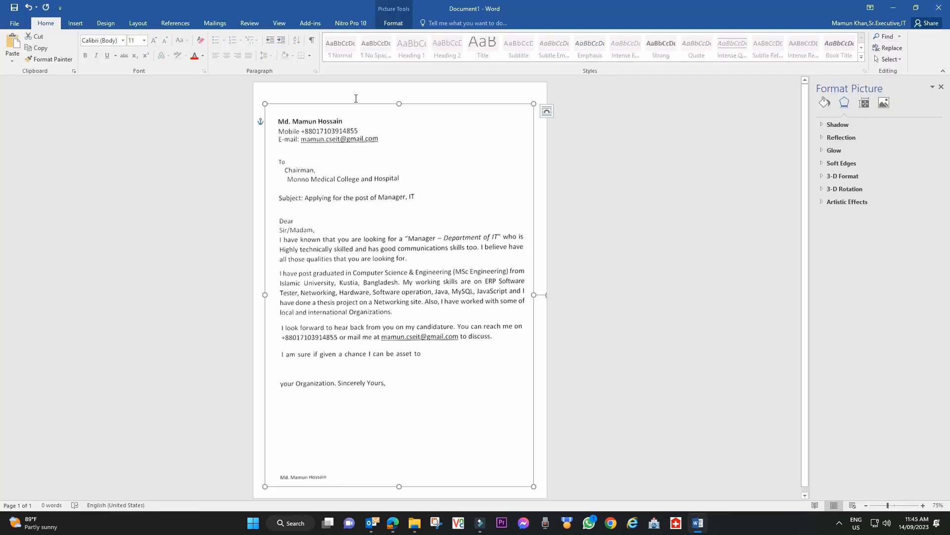
click(408, 94)
click(14, 23)
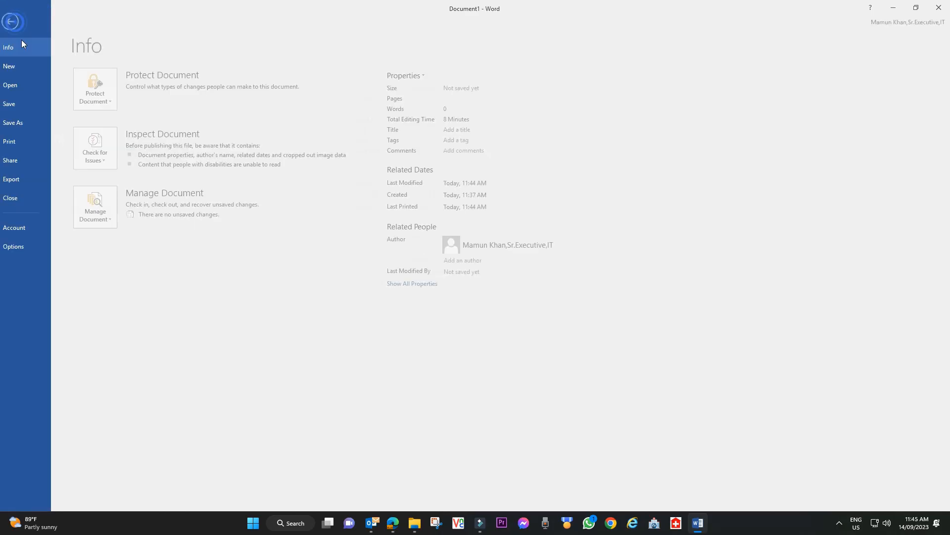
click(22, 67)
click(136, 152)
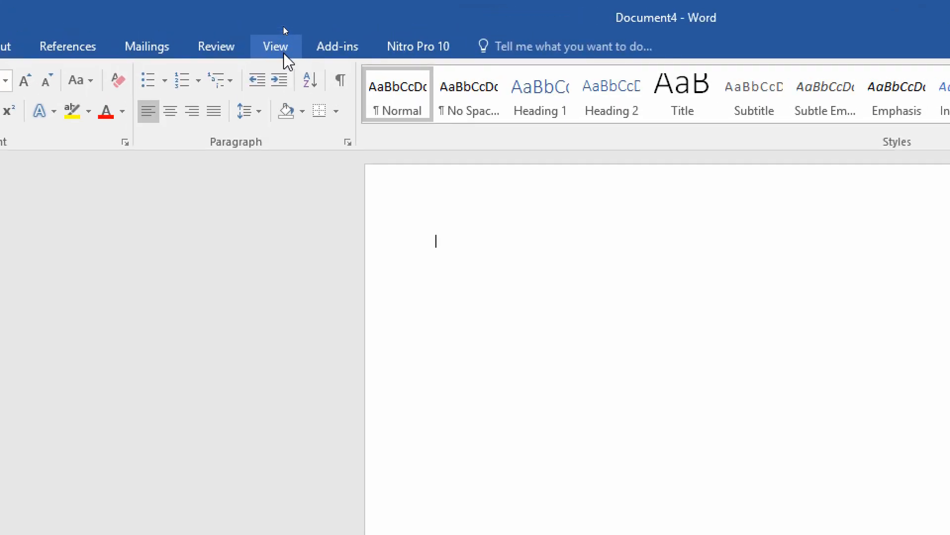
Switch the blank document to Outline view and show the master document commands
click(280, 24)
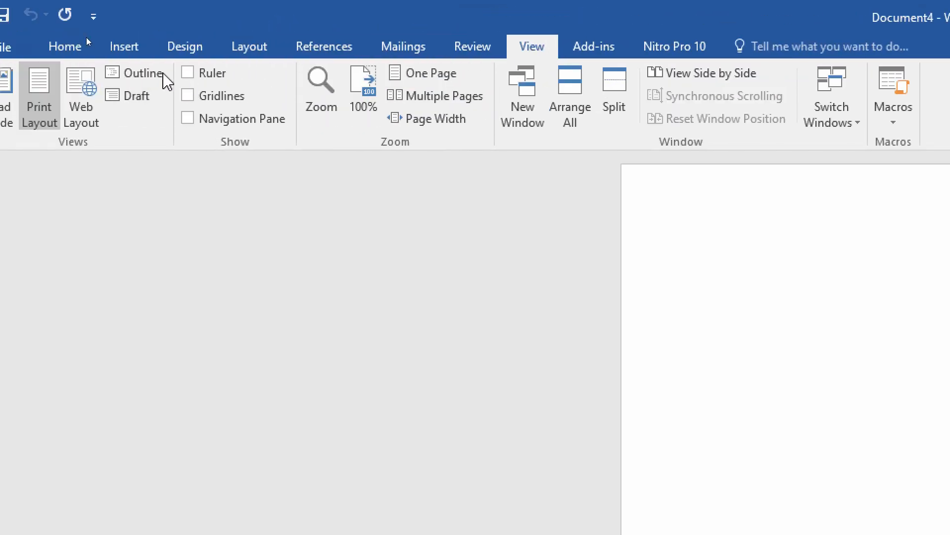
click(145, 75)
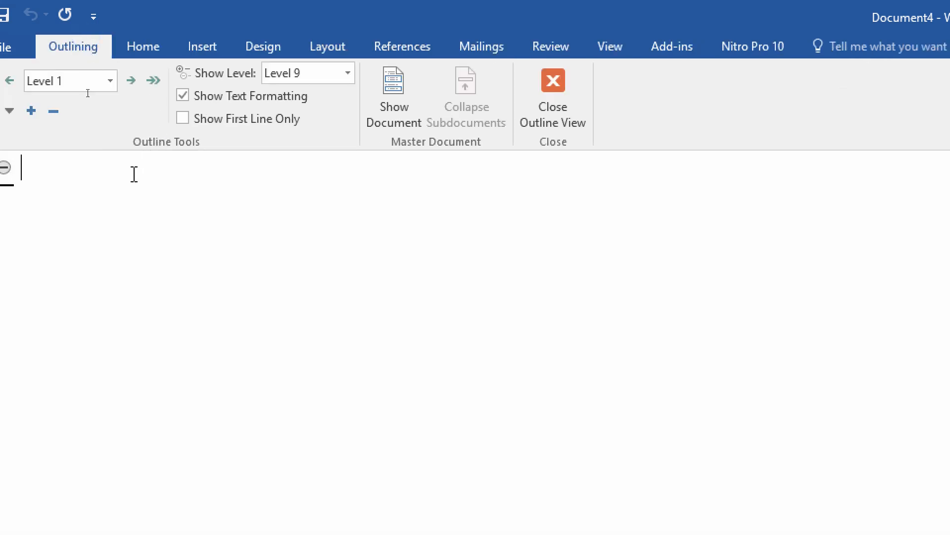
click(401, 91)
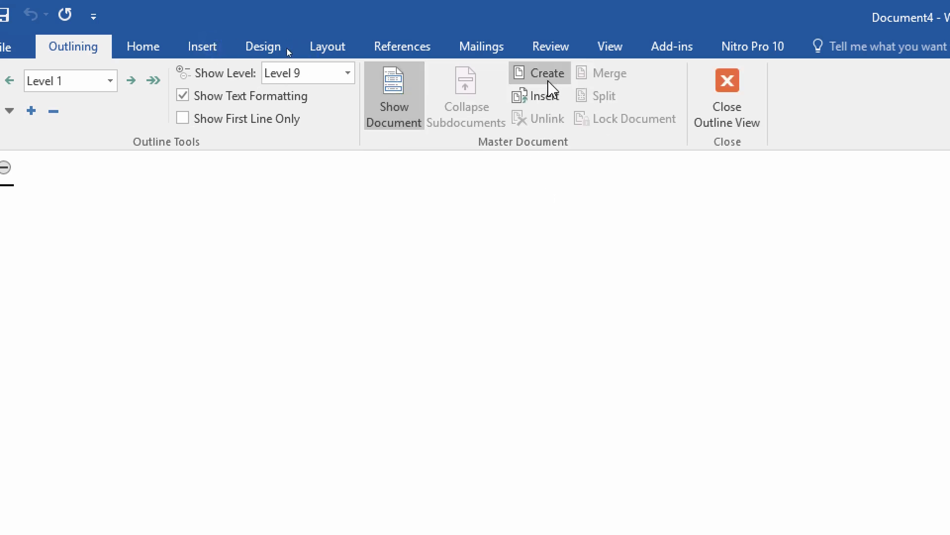
Insert Letter.pdf from the AAH Doc folder as a subdocument, accept its conversion to editable text, and close Outline view
click(547, 97)
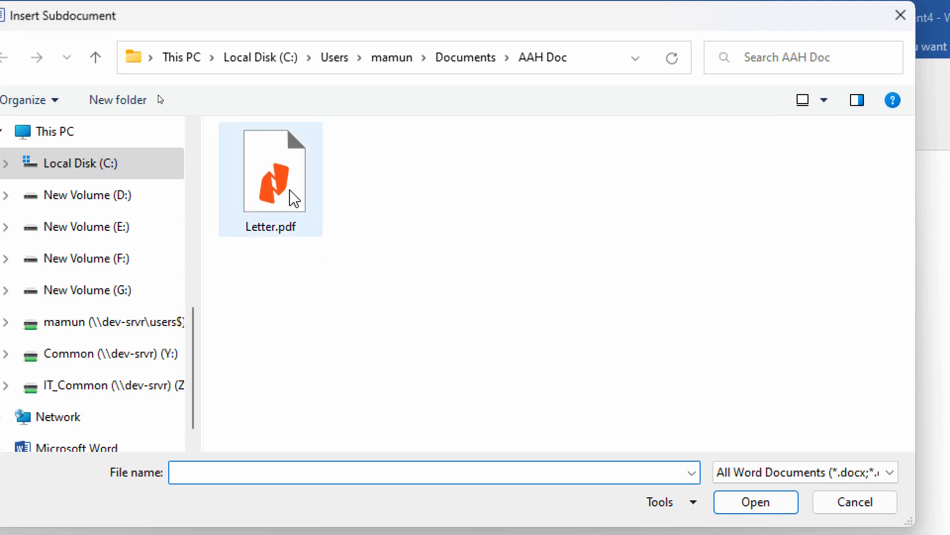
double_click(291, 193)
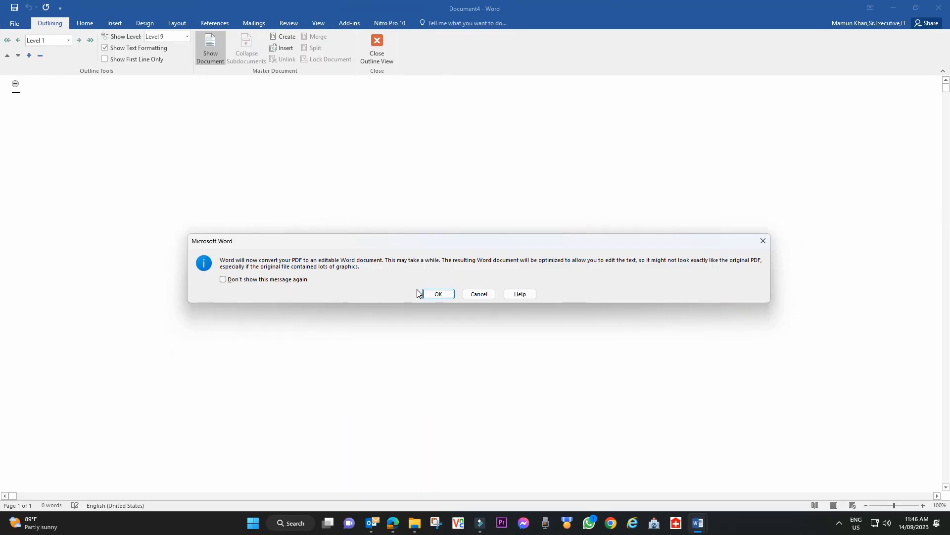
click(435, 294)
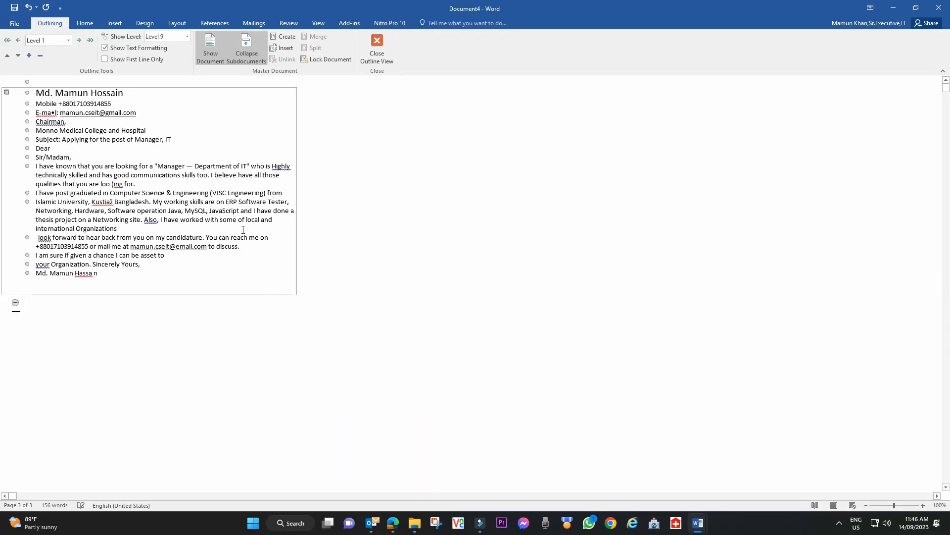
click(377, 55)
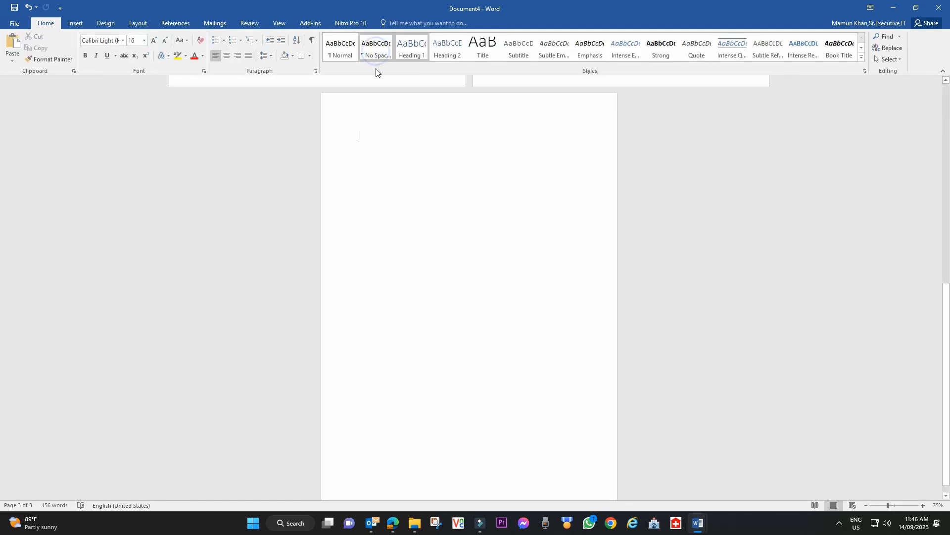
Replace the surname in the applicant's name heading at the start of the converted letter
scroll(453, 206, up, 5)
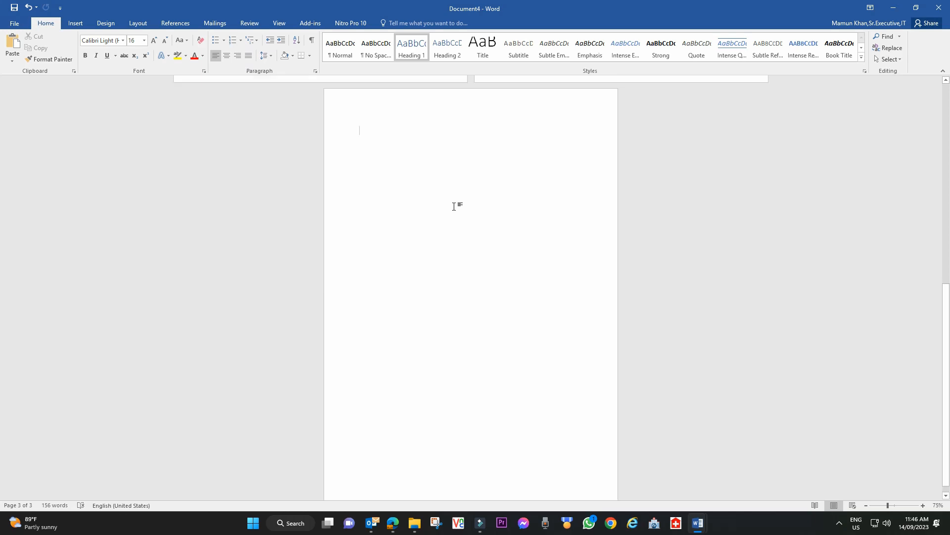
scroll(455, 207, up, 3)
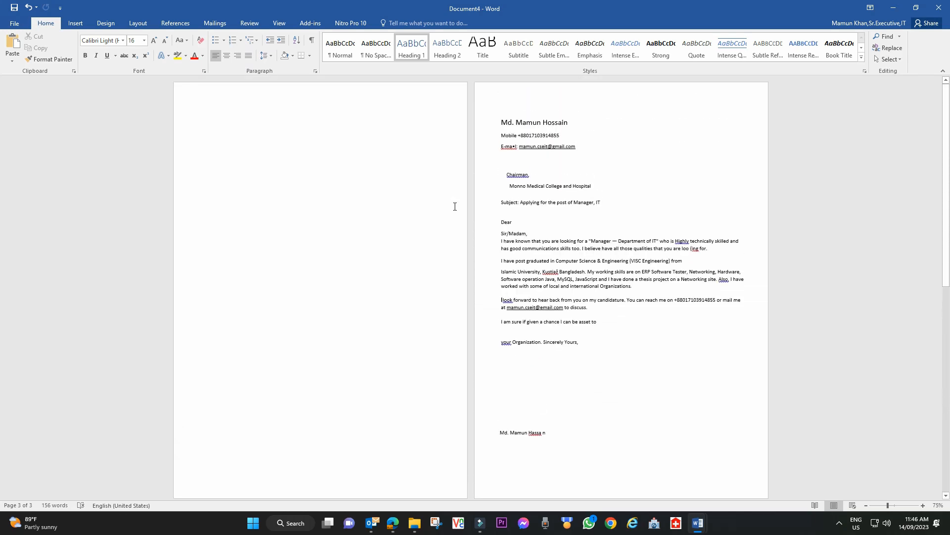
click(552, 223)
ctrl+scroll(574, 219, up, 9)
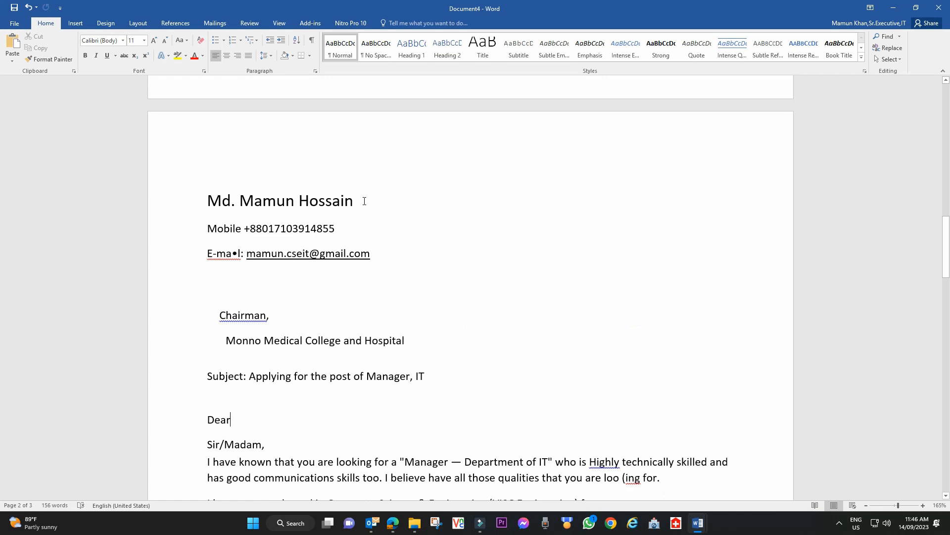
click(364, 201)
key(BackSpace)
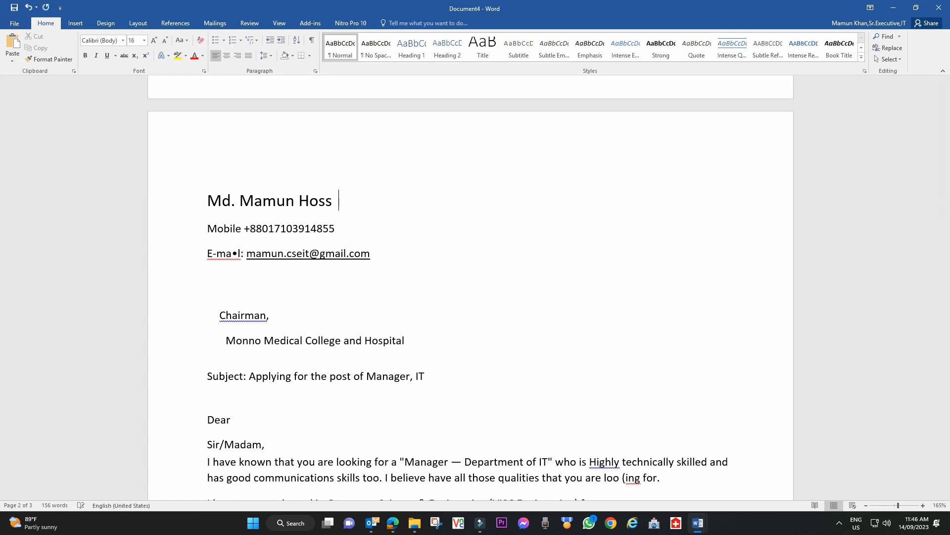
key(BackSpace)
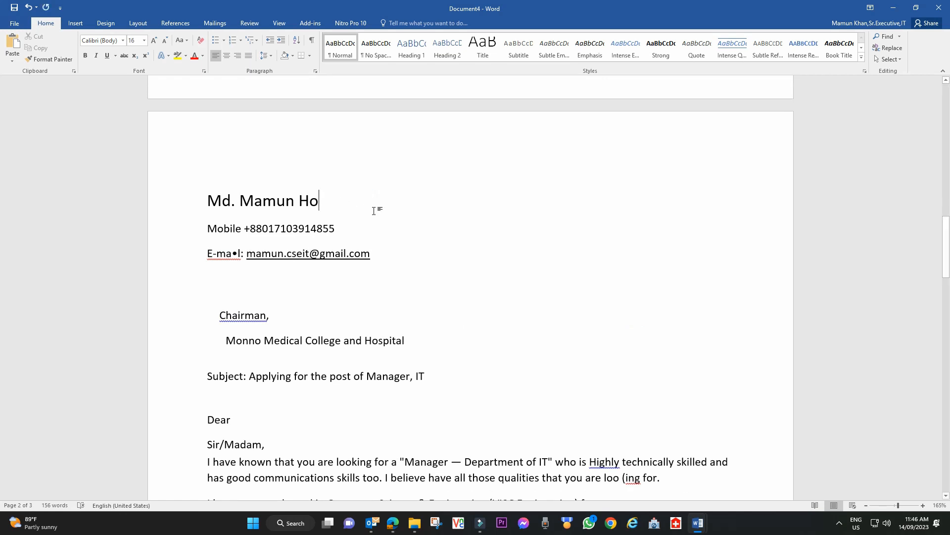
text(ssa)
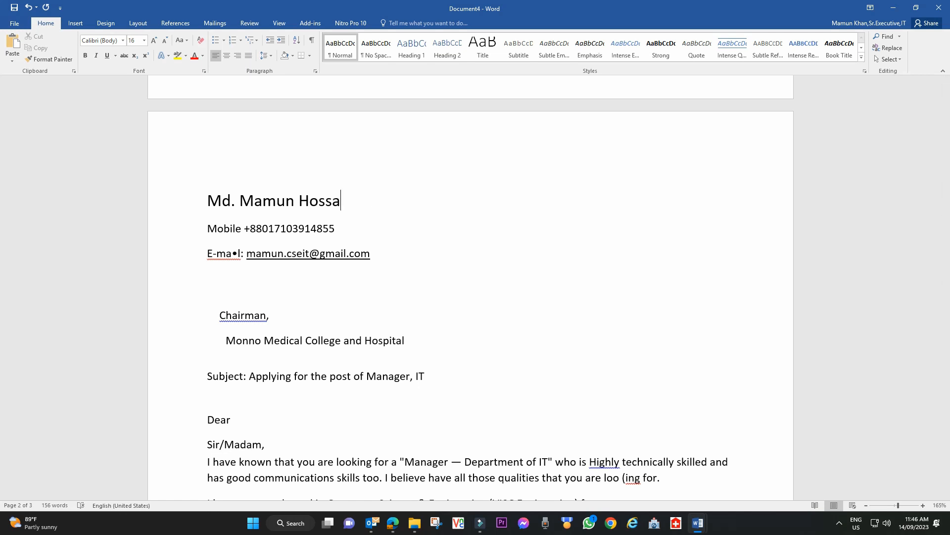
text(khan)
click(384, 253)
Correct the misread surname in the signature line at the end of the letter
scroll(384, 265, down, 5)
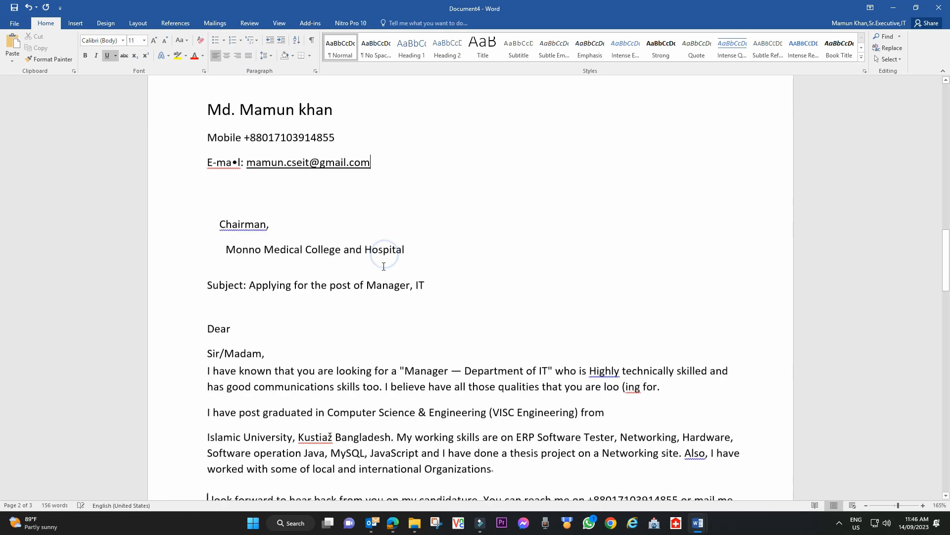
scroll(384, 268, down, 10)
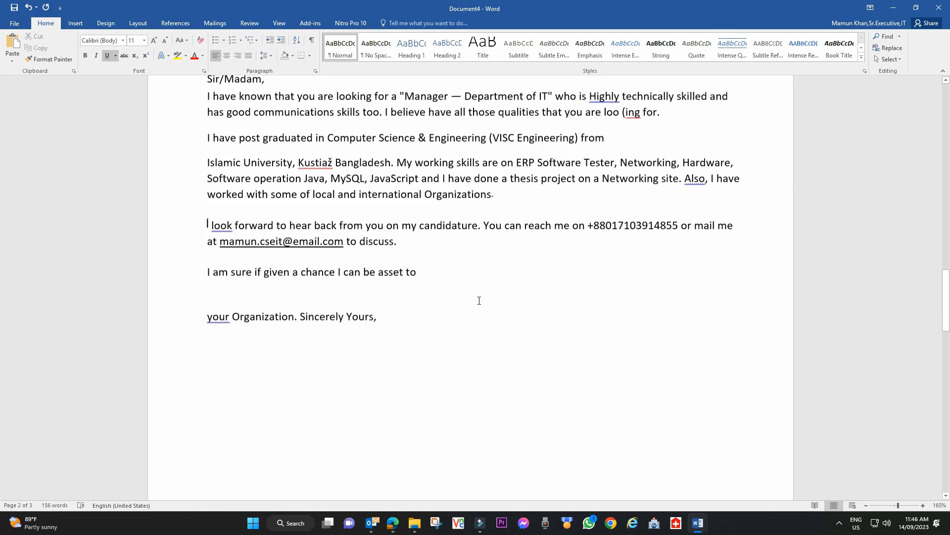
drag(329, 230, 286, 230)
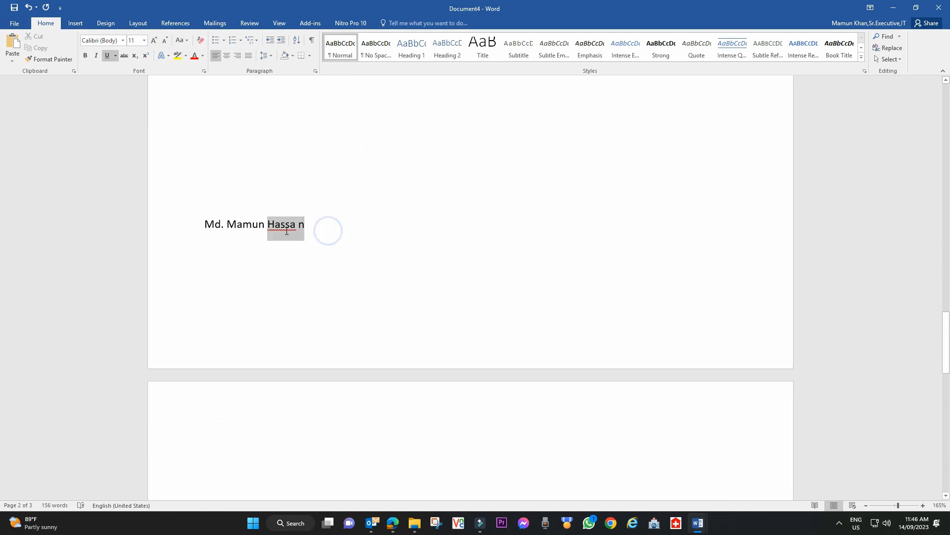
key(ctrl+c)
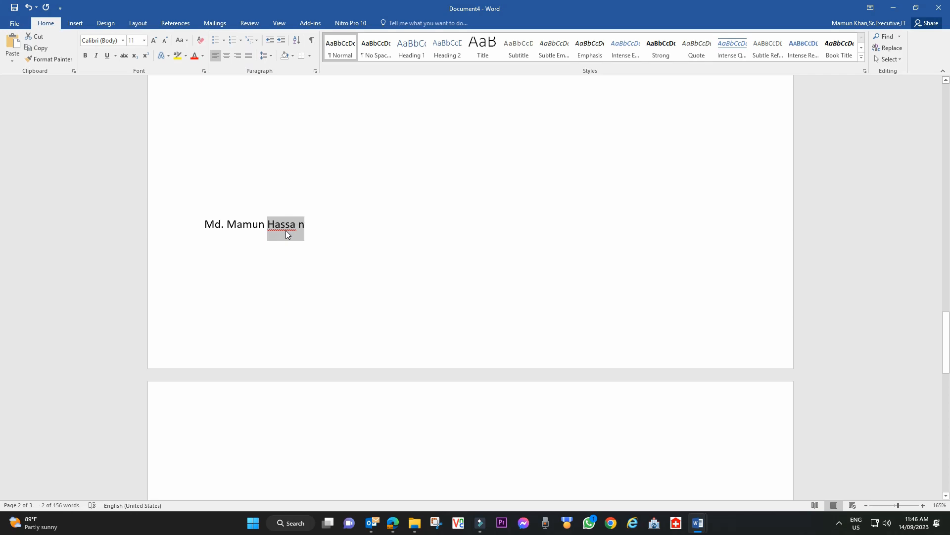
text(Hos)
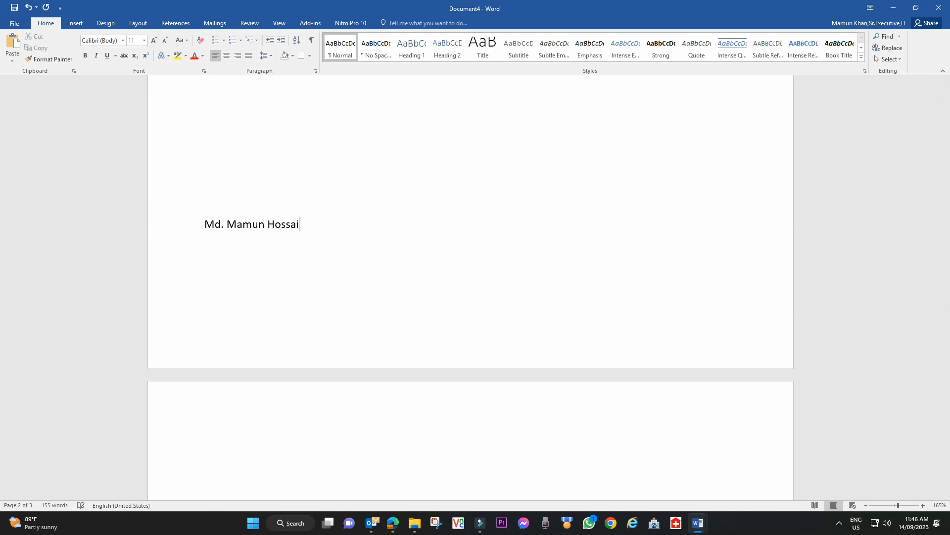
Review the converted, editable letter from its name heading to the closing lines
scroll(328, 394, up, 20)
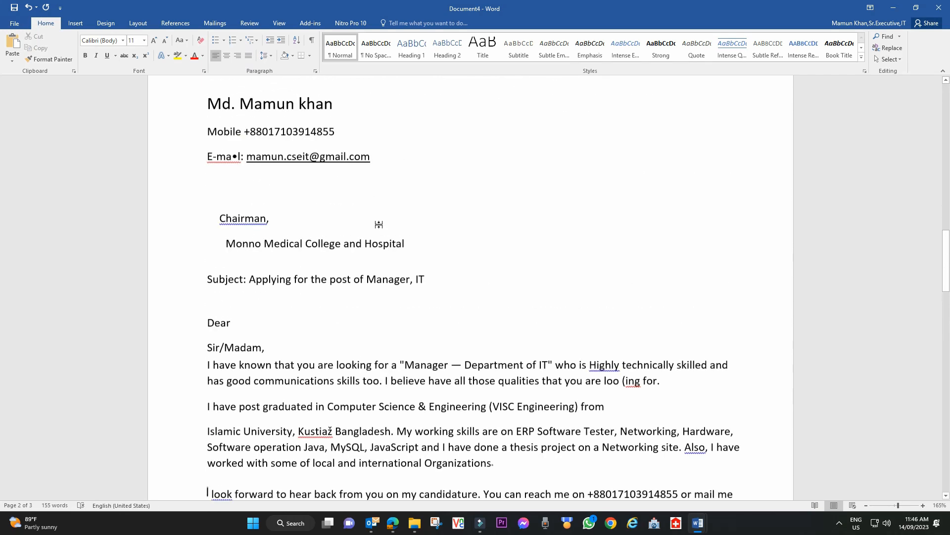
scroll(402, 402, up, 6)
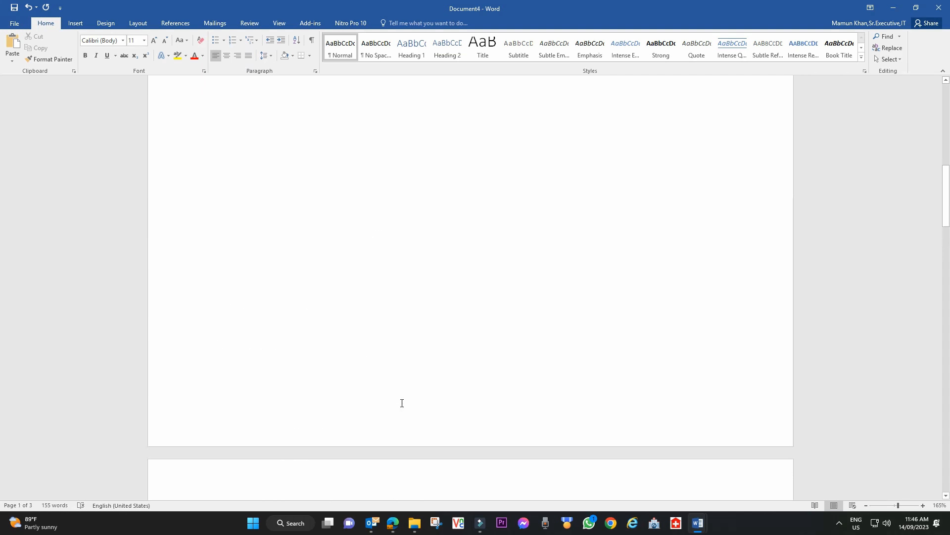
scroll(415, 366, down, 5)
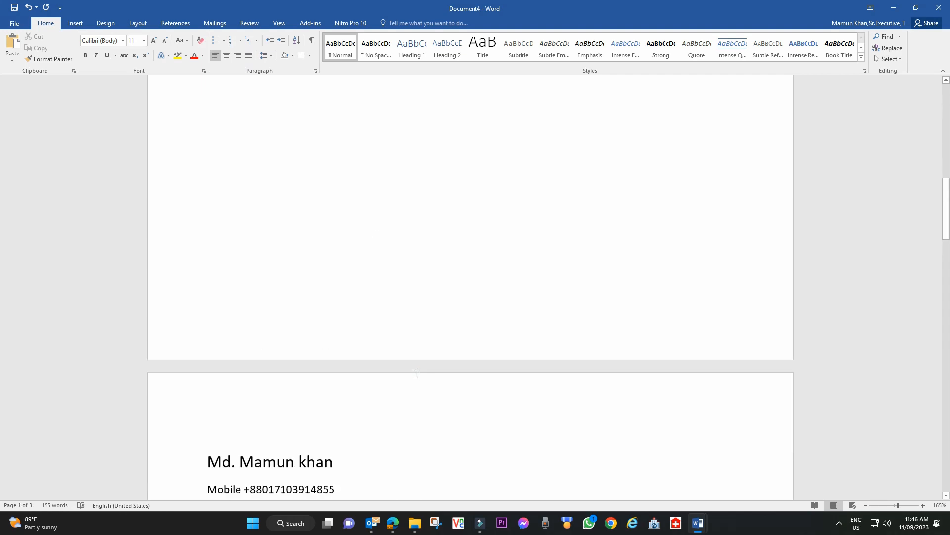
ctrl+scroll(416, 373, down, 4)
scroll(416, 373, down, 5)
scroll(416, 374, down, 3)
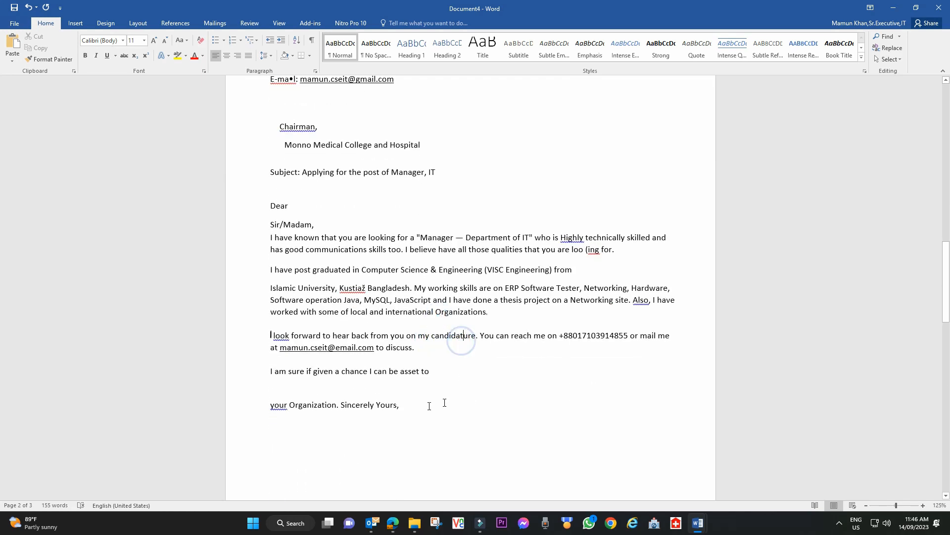
scroll(438, 361, down, 2)
scroll(442, 365, up, 3)
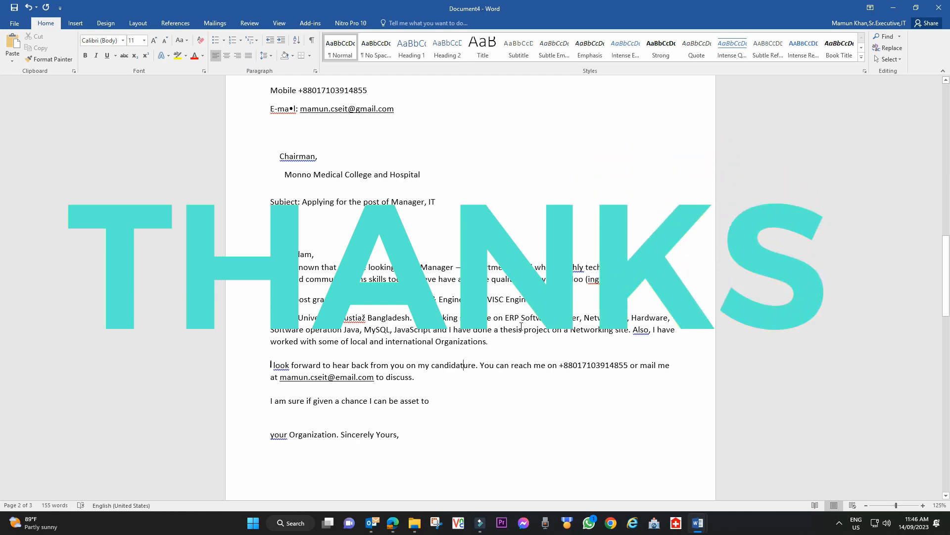
scroll(514, 337, up, 1)
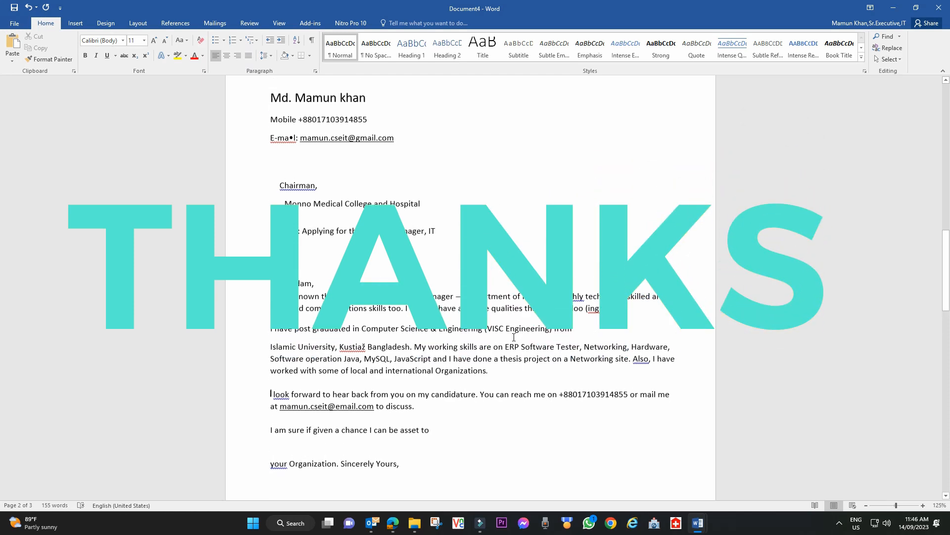